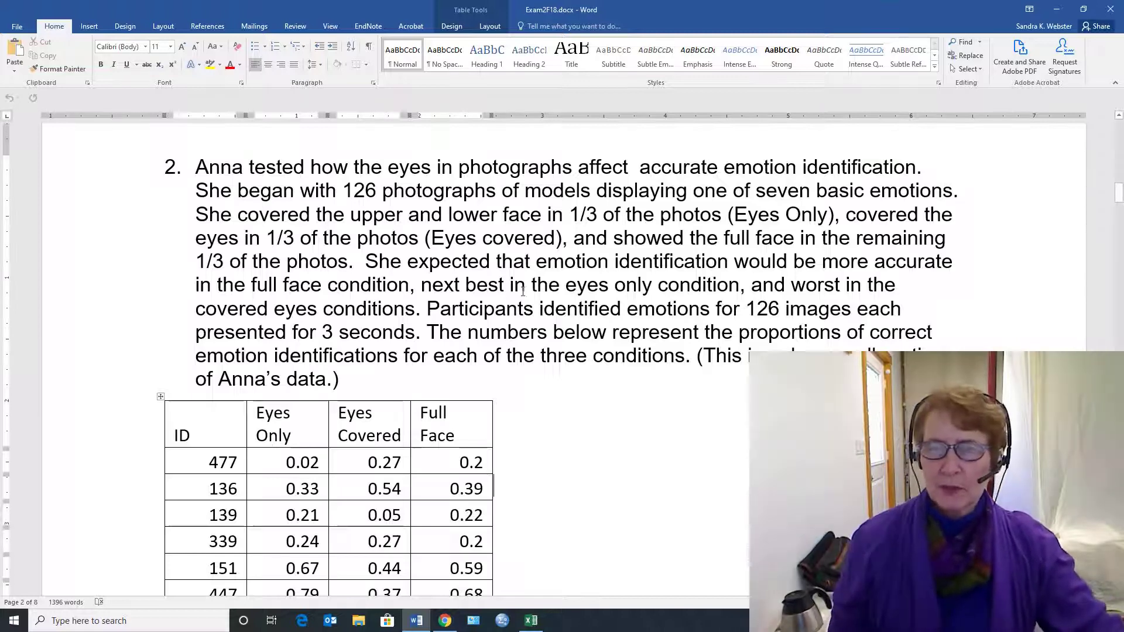
Highlight the Participants sentence about 126 images shown for 3 seconds, then clear the highlight.
click(192, 171)
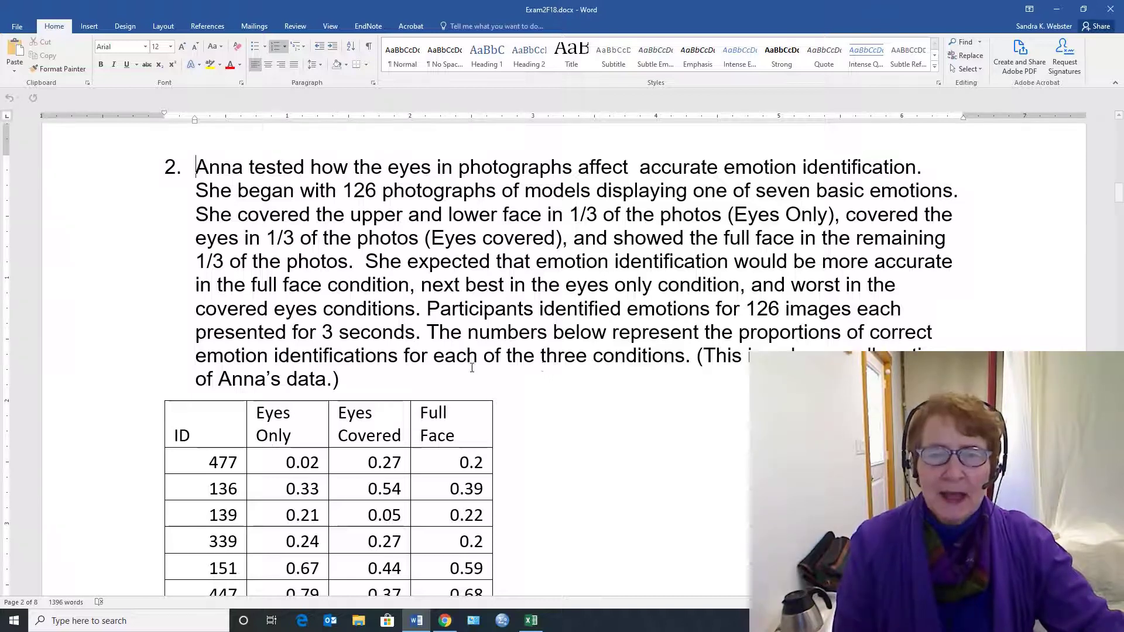
click(427, 309)
drag(428, 310, 427, 332)
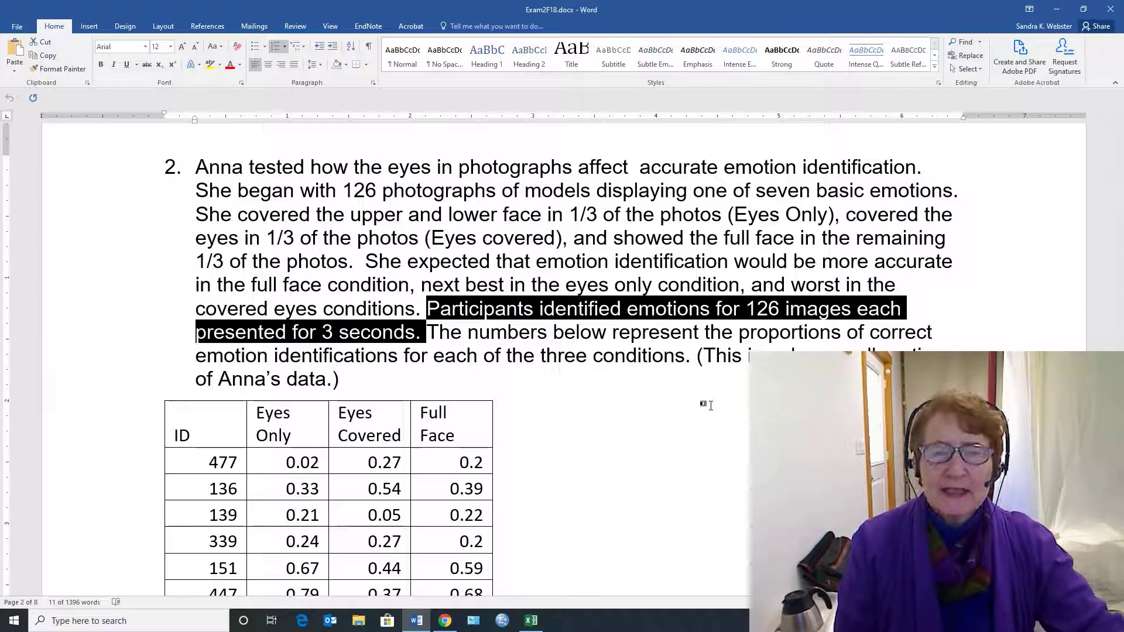
click(631, 394)
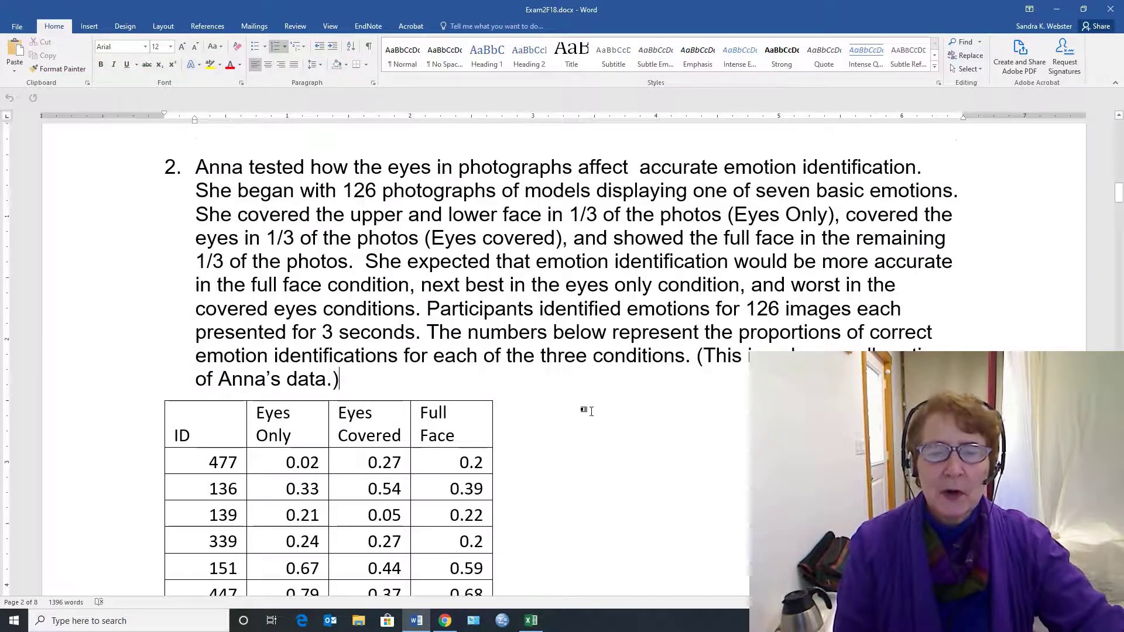
Bring the Oneway Anova workbook forward and open the Data Analysis tools list.
scroll(583, 409, down, 5)
scroll(586, 415, down, 3)
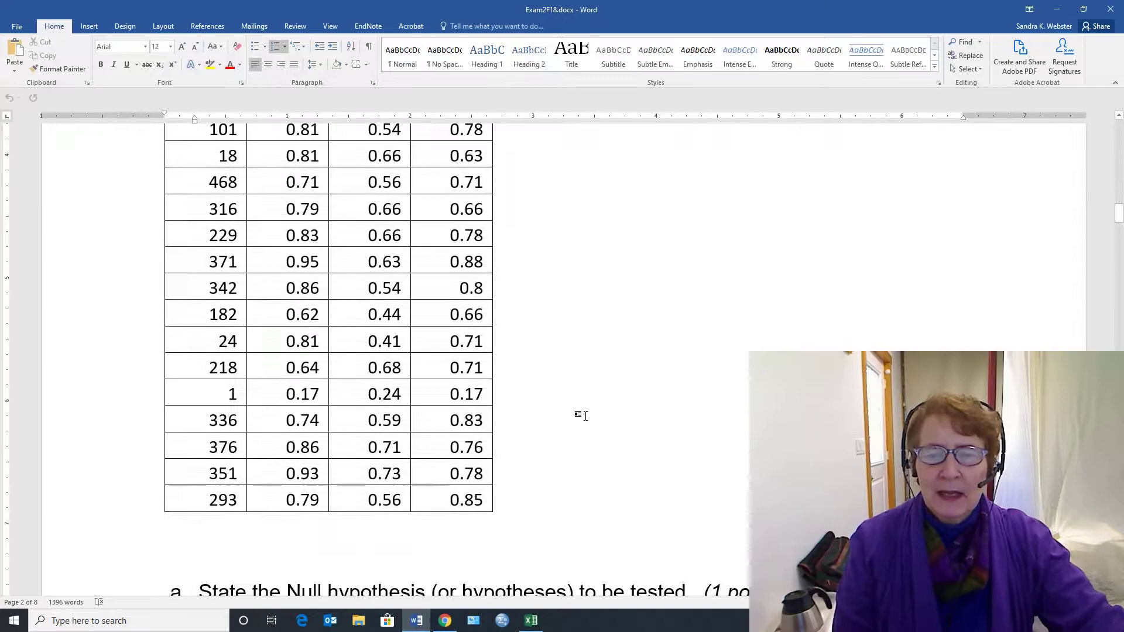
scroll(585, 415, up, 8)
scroll(586, 415, down, 1)
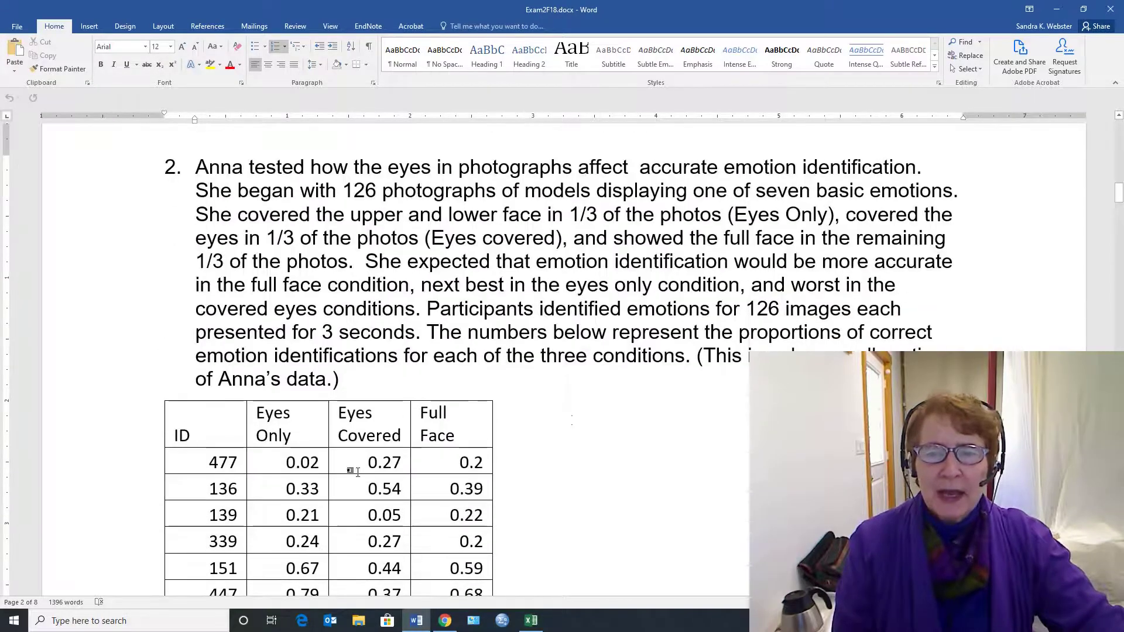
click(531, 620)
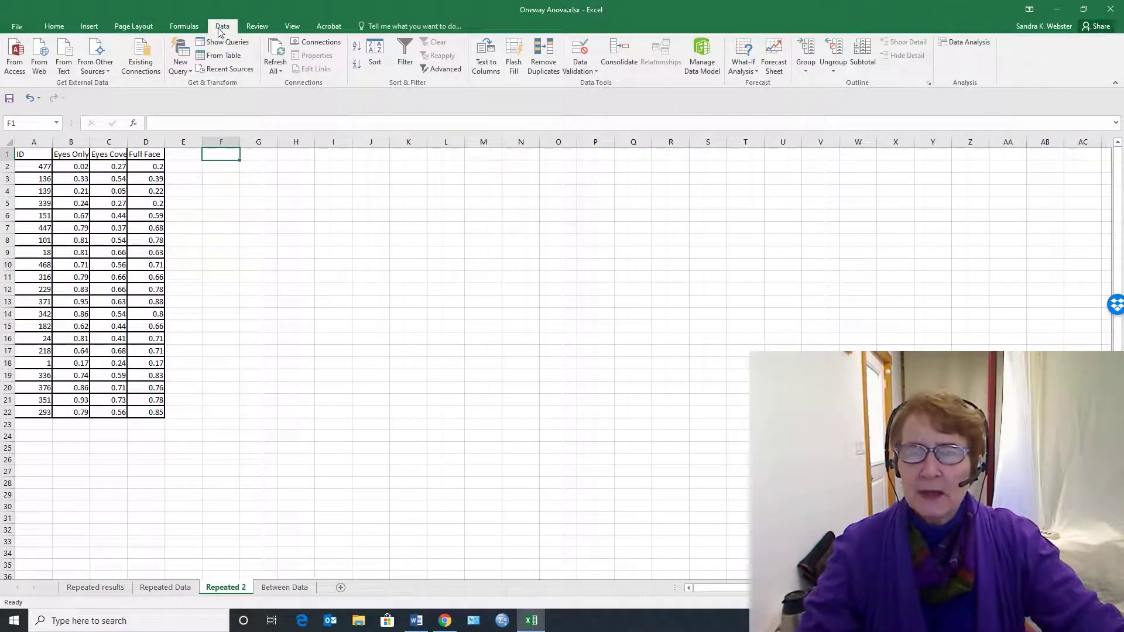
click(968, 42)
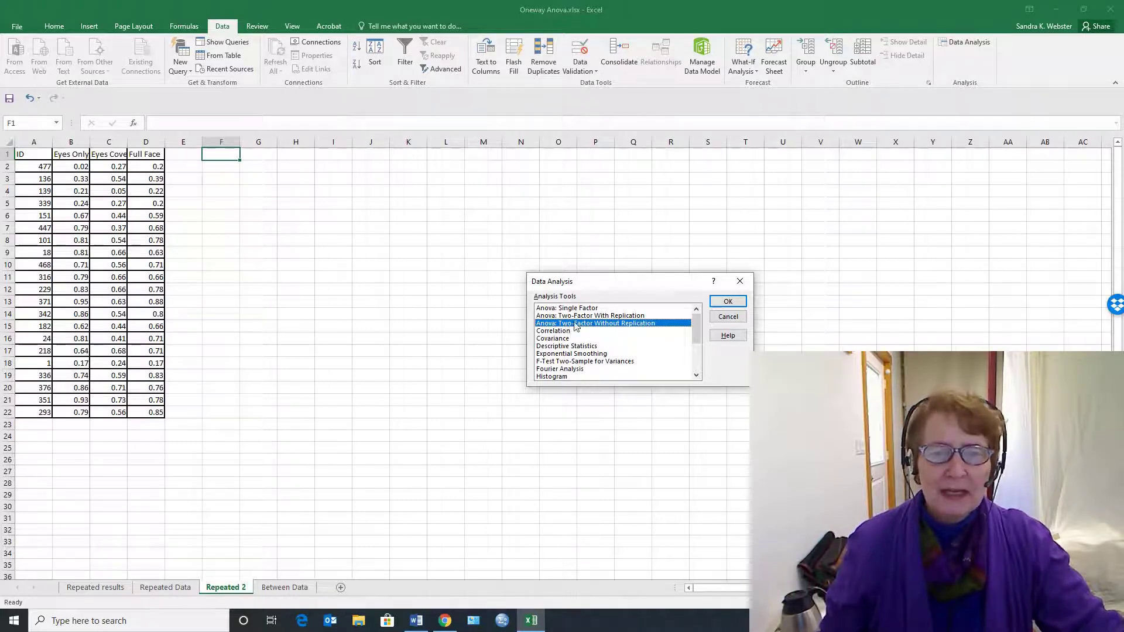
Set up Anova: Two-Factor Without Replication with input A1:D22, labels, and output at $F$12.
click(727, 300)
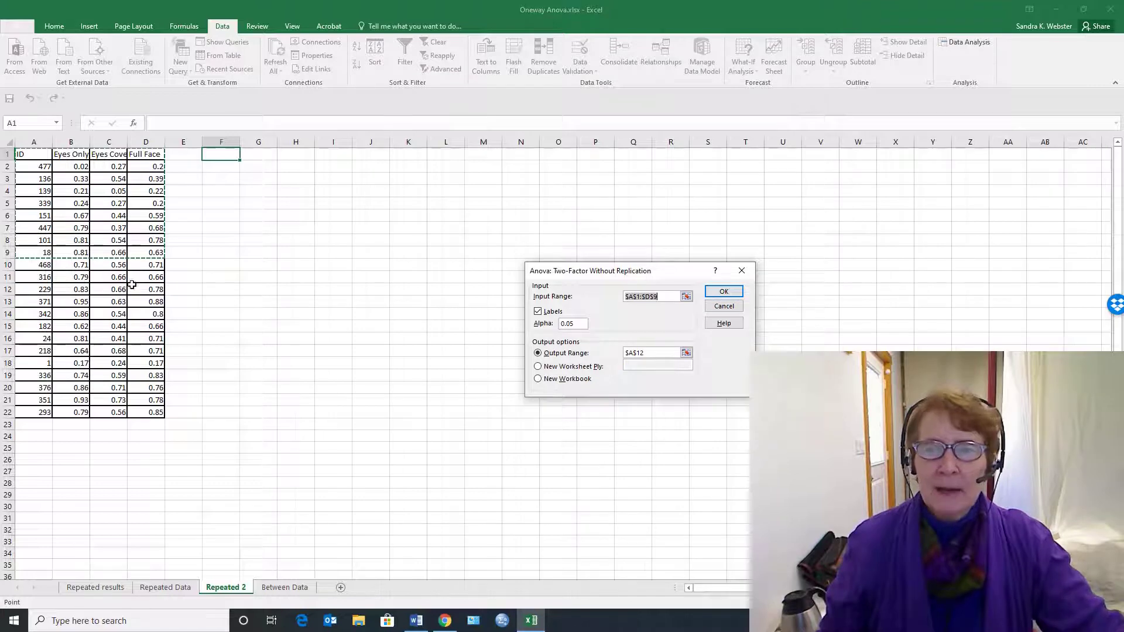
drag(37, 155, 134, 408)
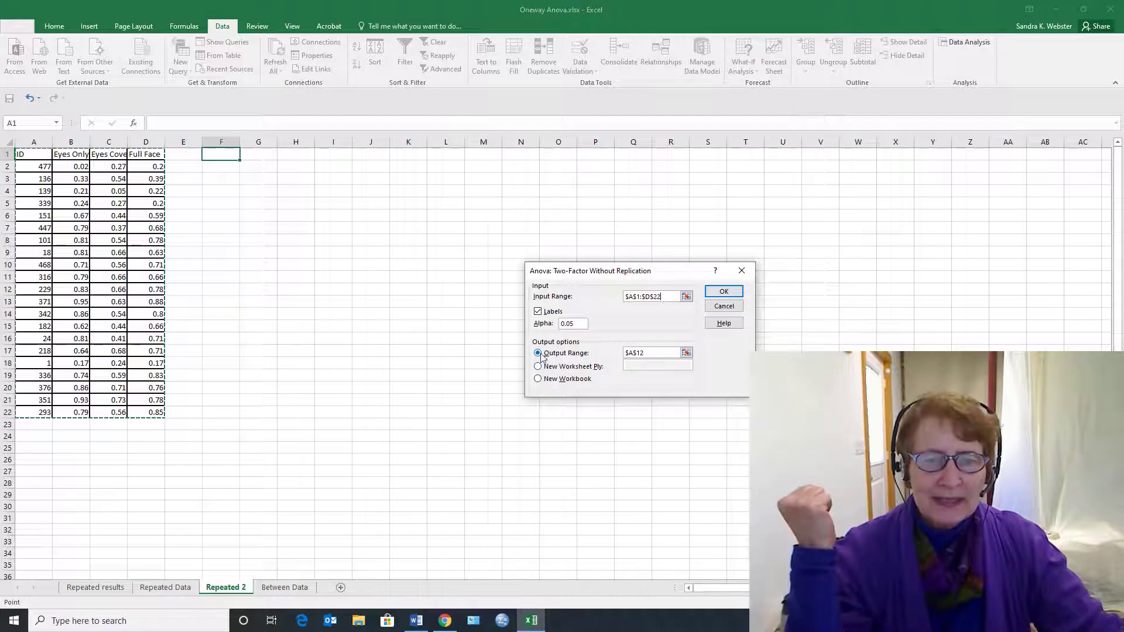
click(643, 354)
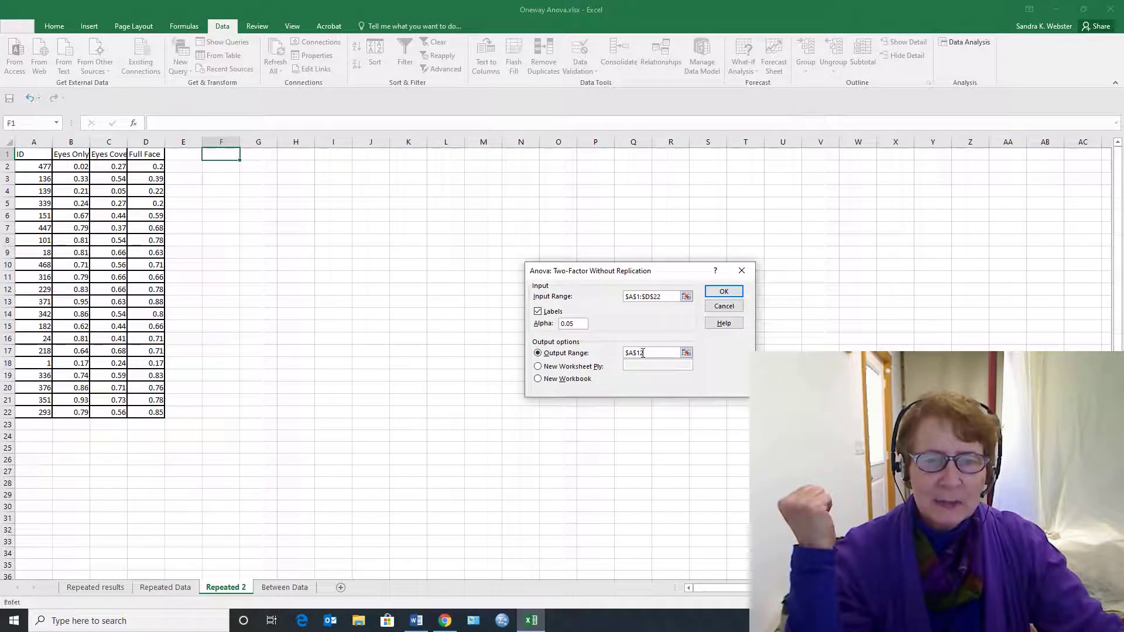
click(224, 153)
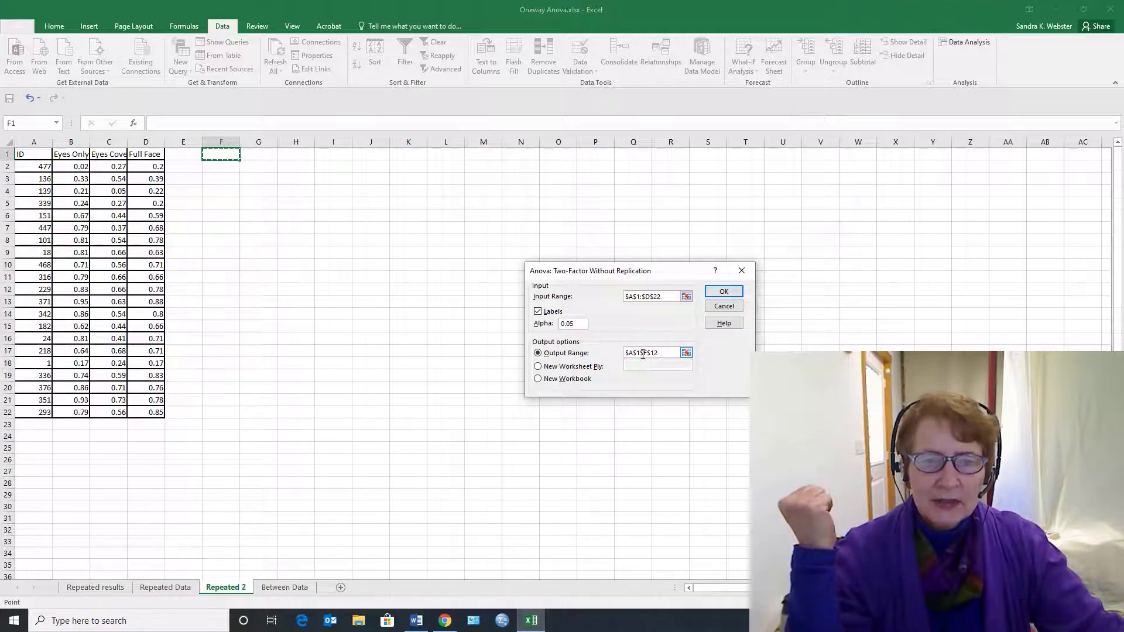
drag(643, 354, 619, 354)
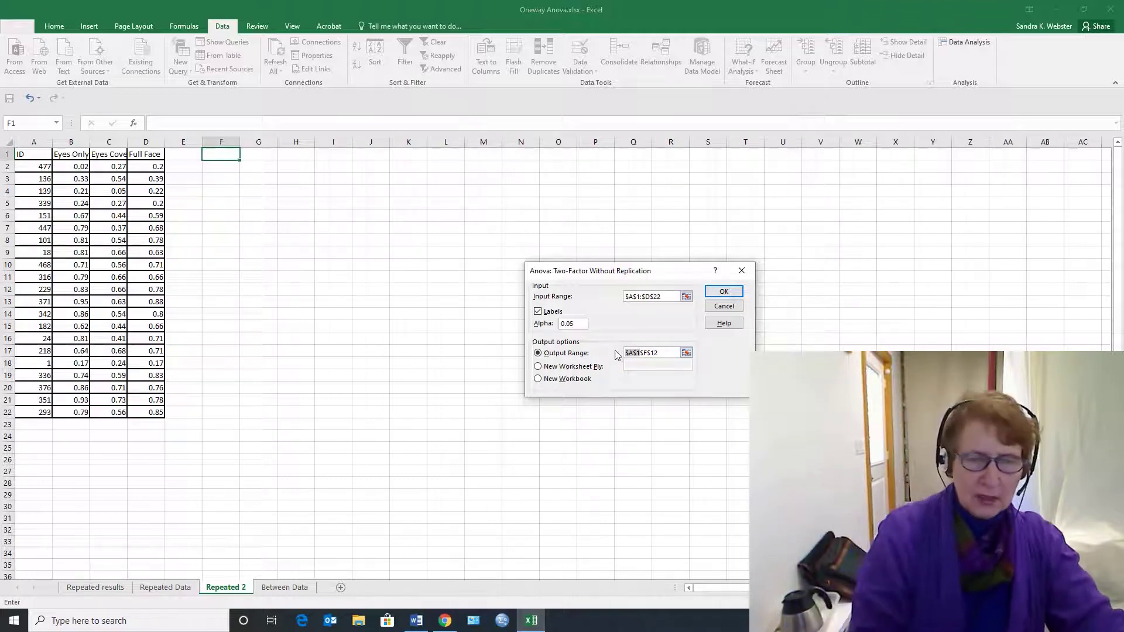
key(BackSpace)
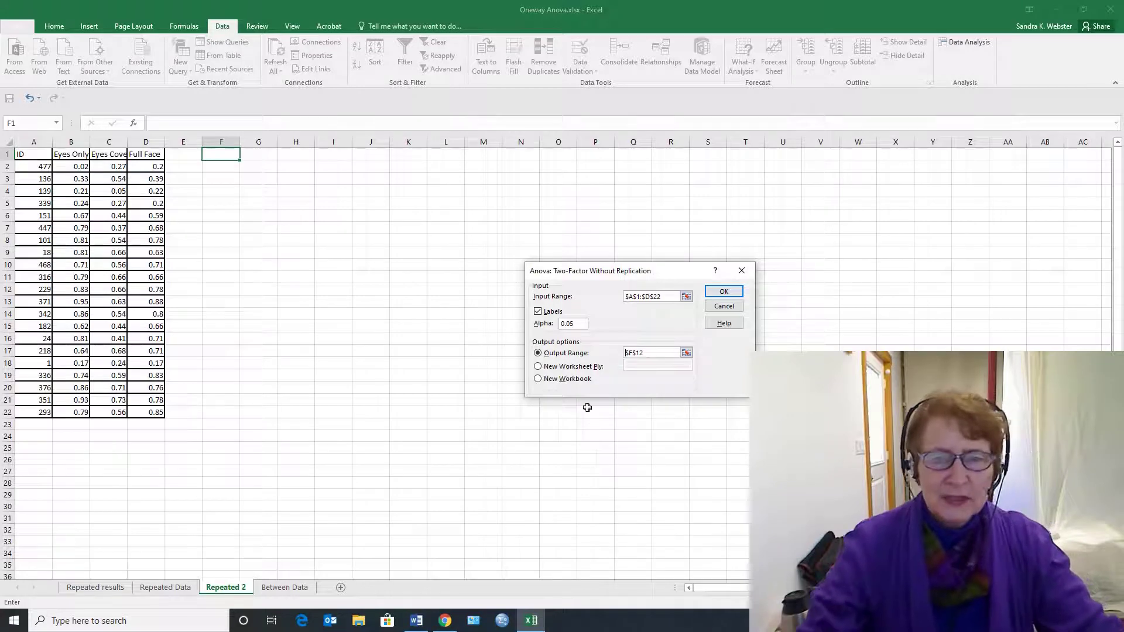
Run the ANOVA and select the per-participant summary rows F15:J35 in the output.
click(724, 292)
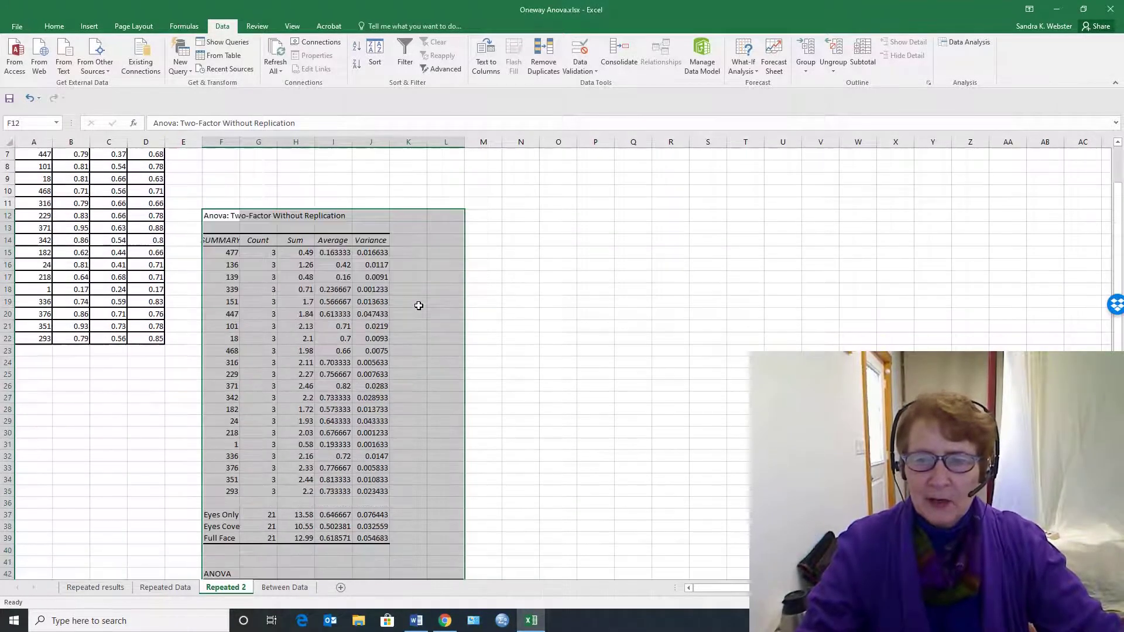
click(419, 306)
scroll(440, 305, down, 1)
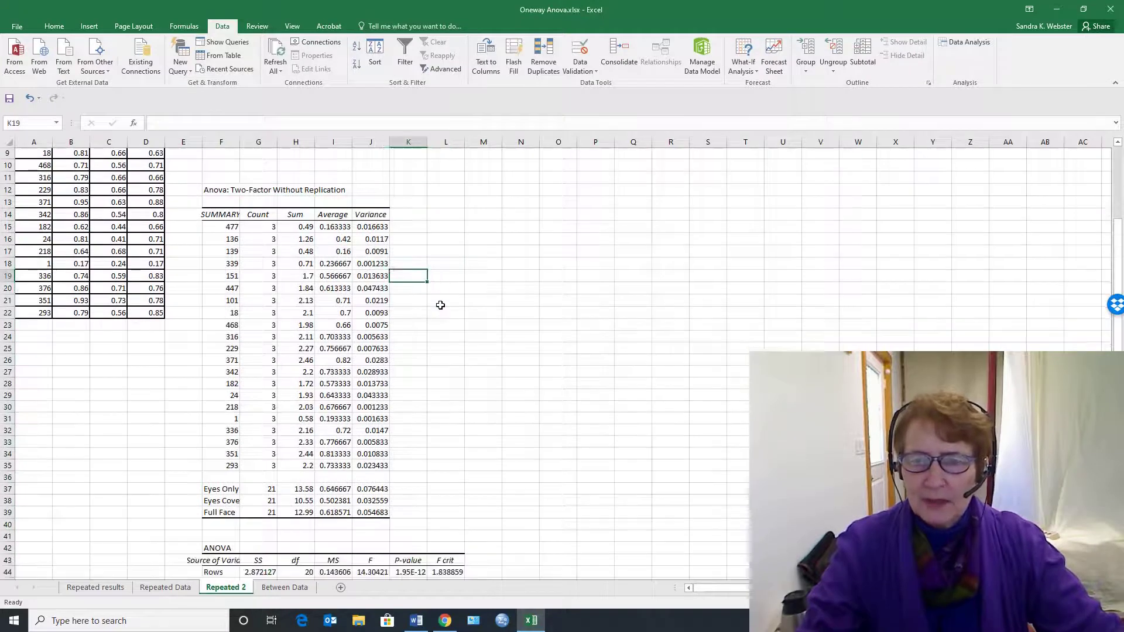
scroll(440, 305, down, 2)
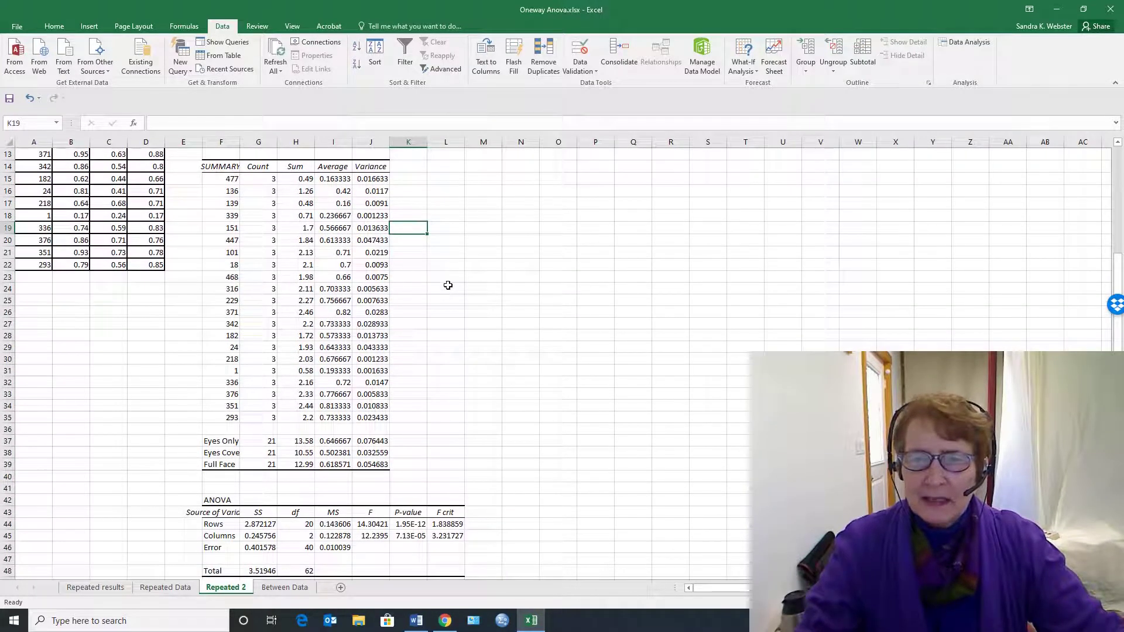
drag(223, 181, 365, 419)
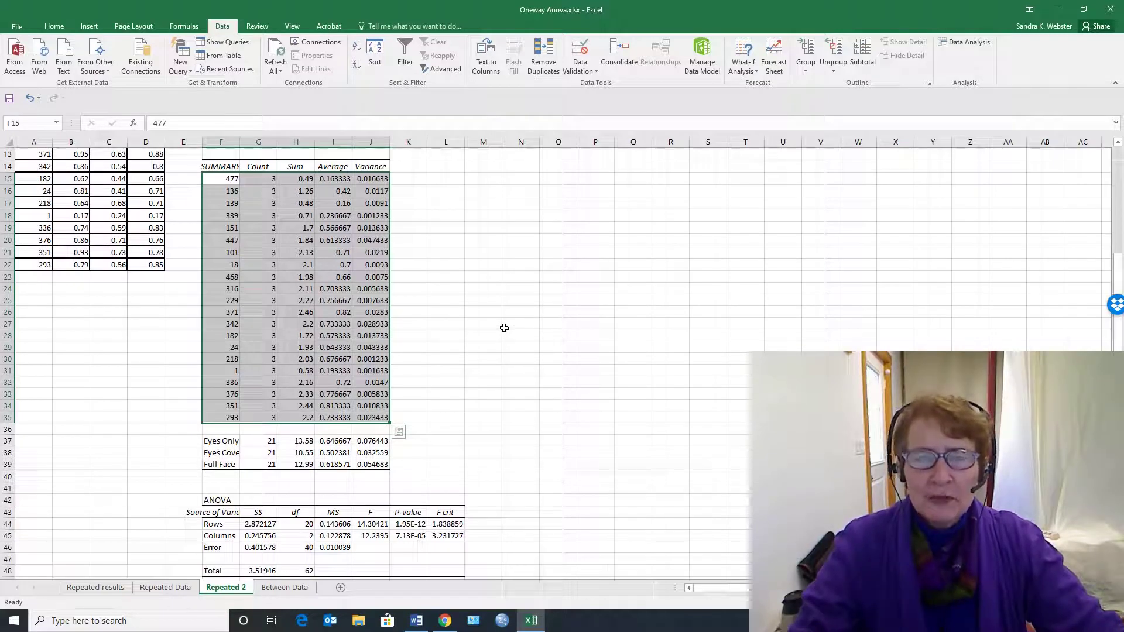
scroll(504, 328, down, 2)
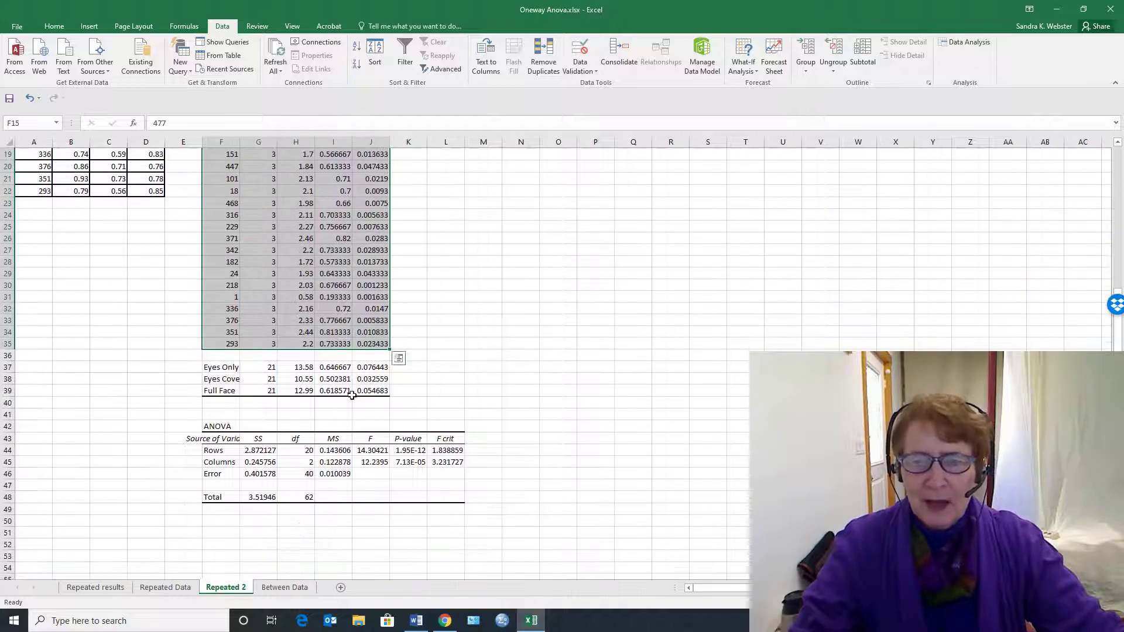
Move the three condition summary rows F37:J39 down two rows to F39:J41.
drag(220, 373, 370, 391)
drag(269, 369, 264, 395)
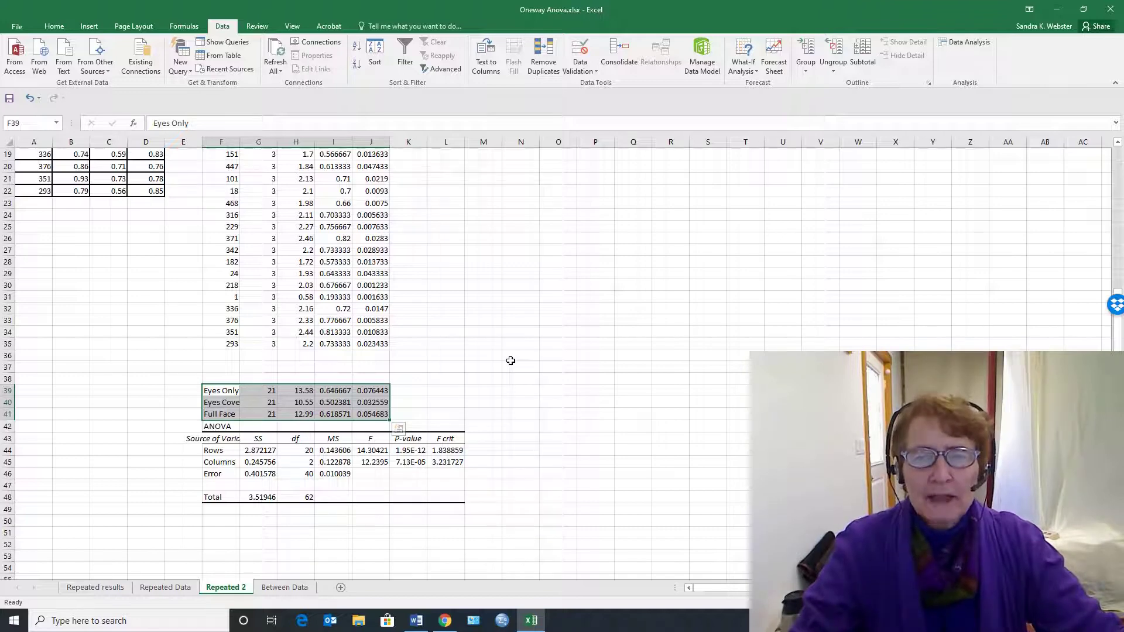
scroll(497, 369, up, 3)
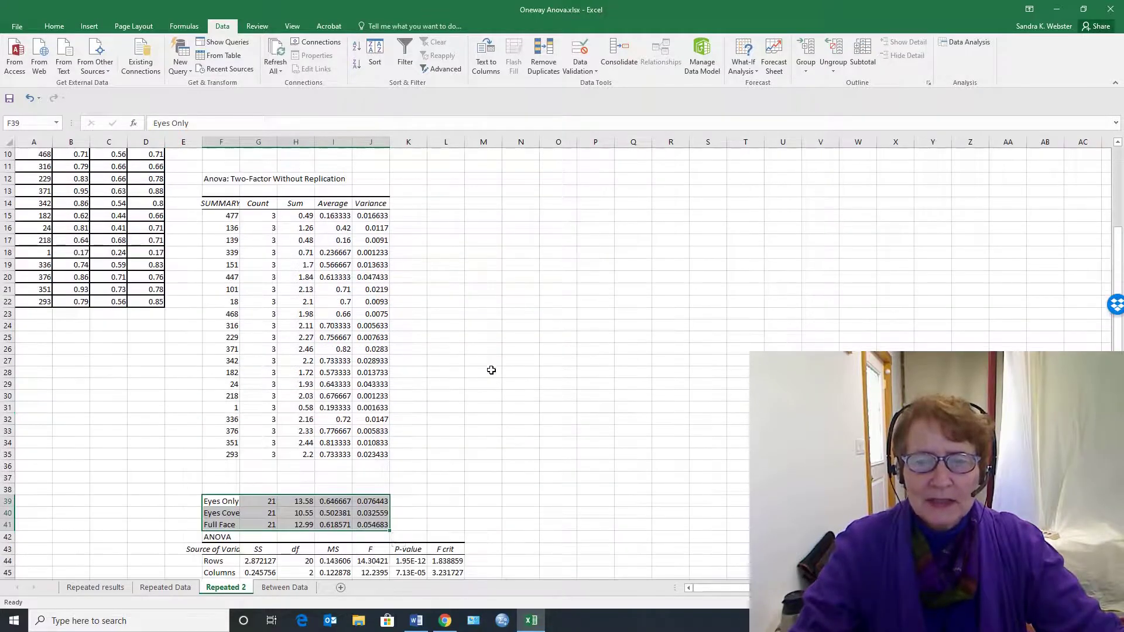
scroll(485, 373, down, 1)
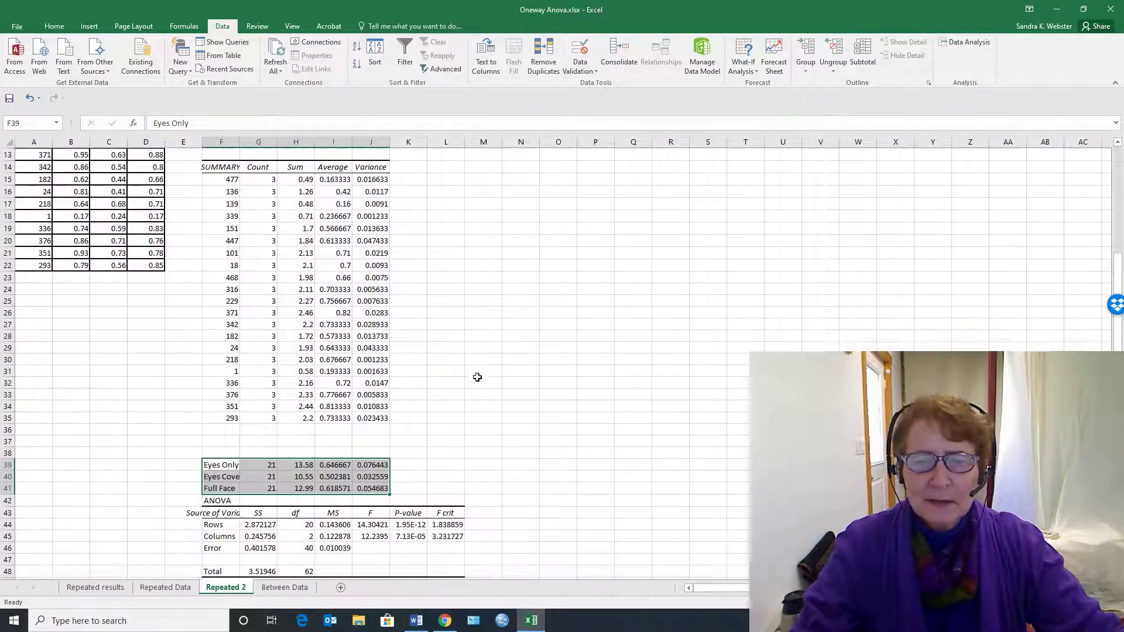
Check the Eyes Only, Eyes Covered and Full Face averages in I39:I41.
click(335, 464)
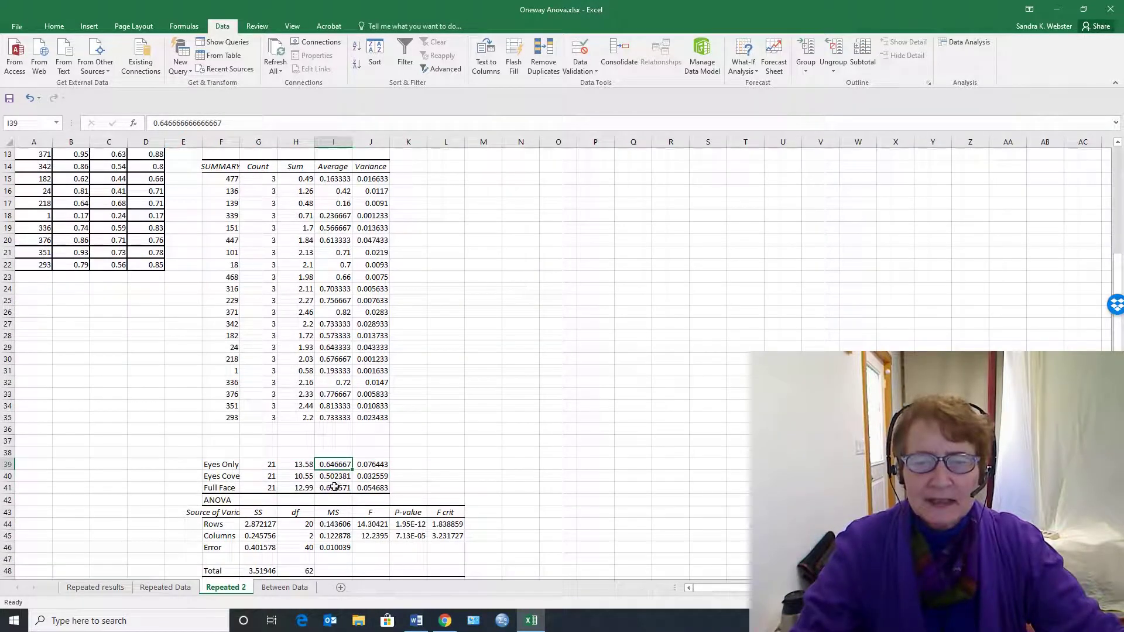
drag(334, 487, 328, 467)
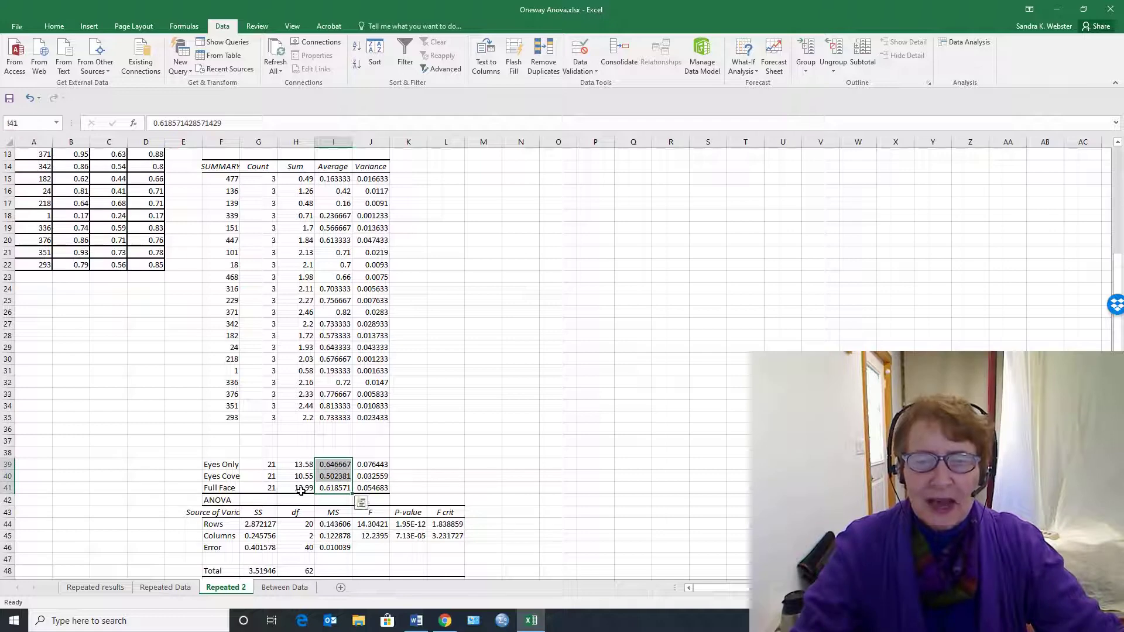
scroll(468, 417, down, 1)
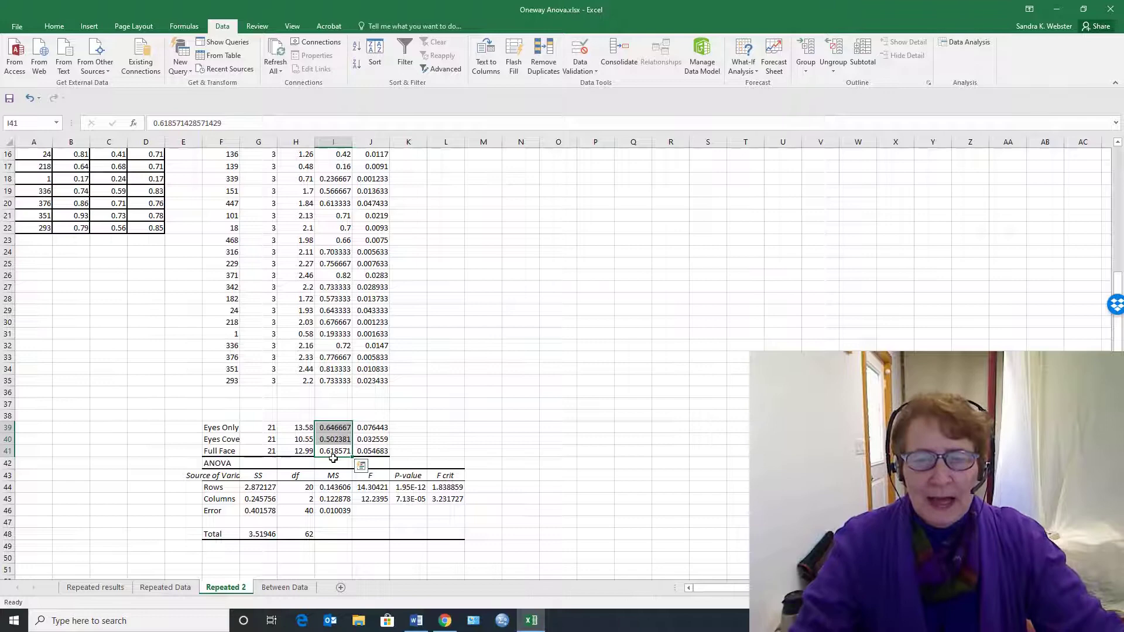
click(341, 442)
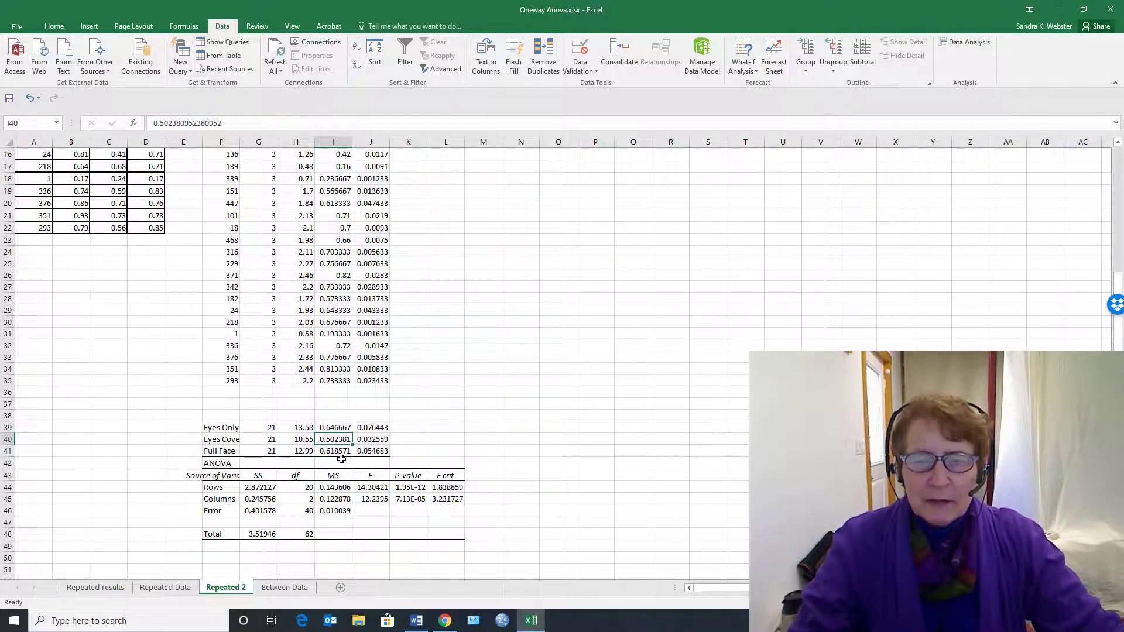
click(333, 429)
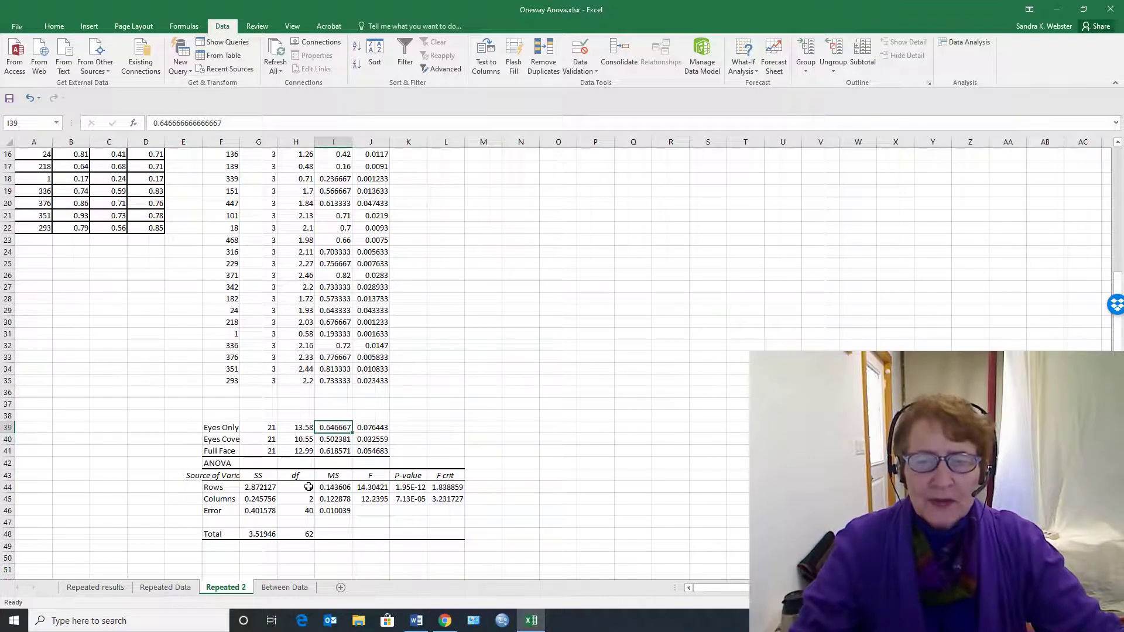
click(326, 452)
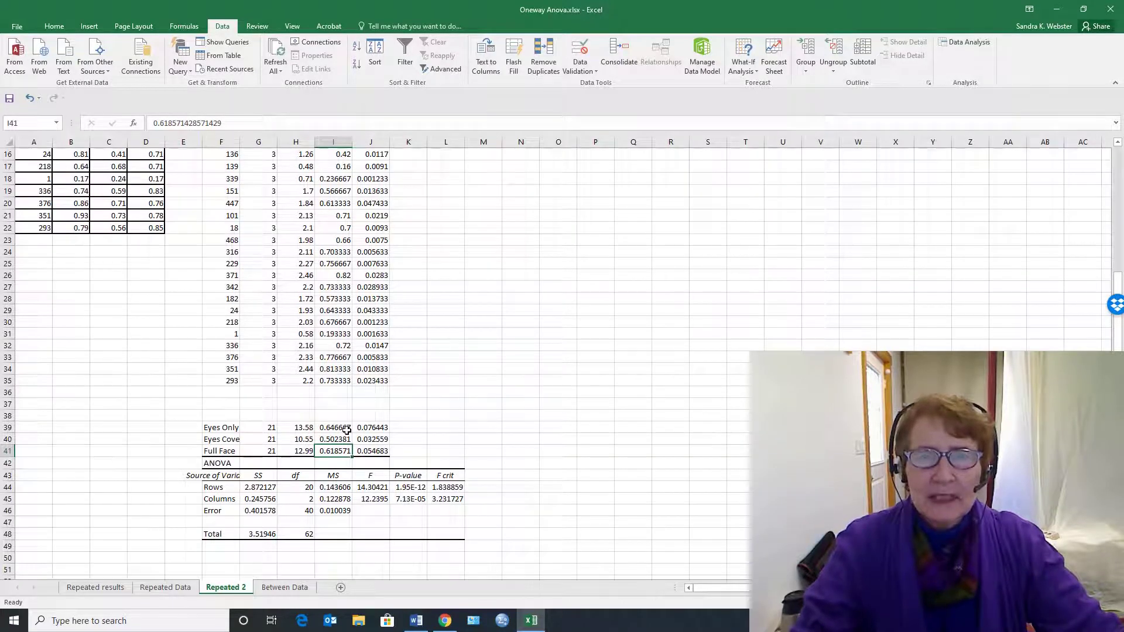
scroll(495, 410, down, 2)
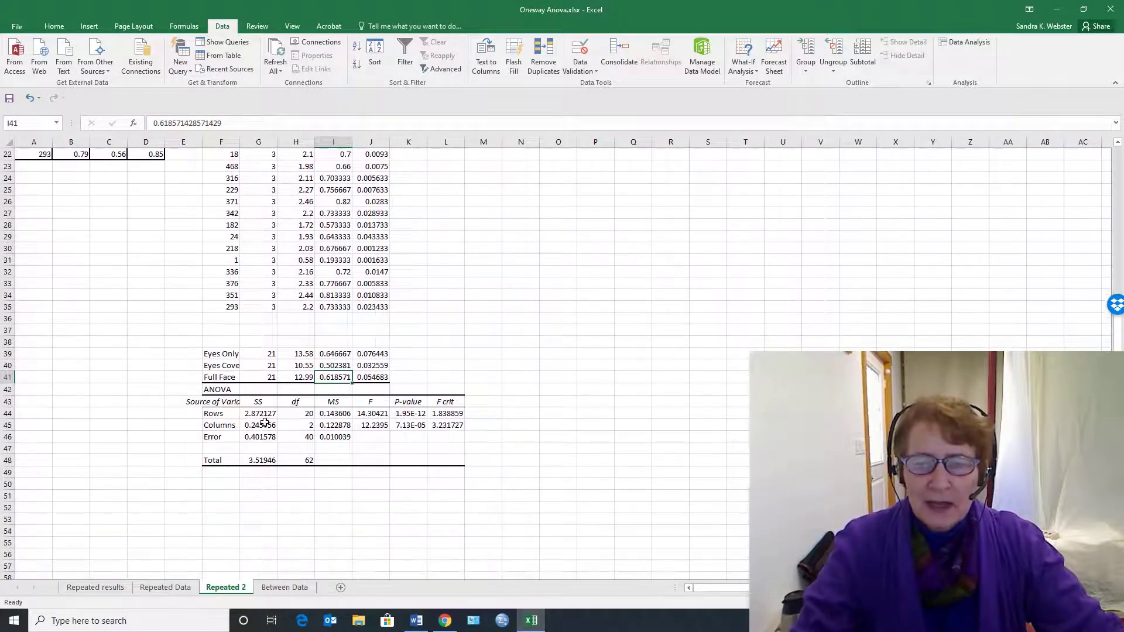
drag(396, 331, 198, 390)
click(223, 342)
scroll(226, 265, up, 4)
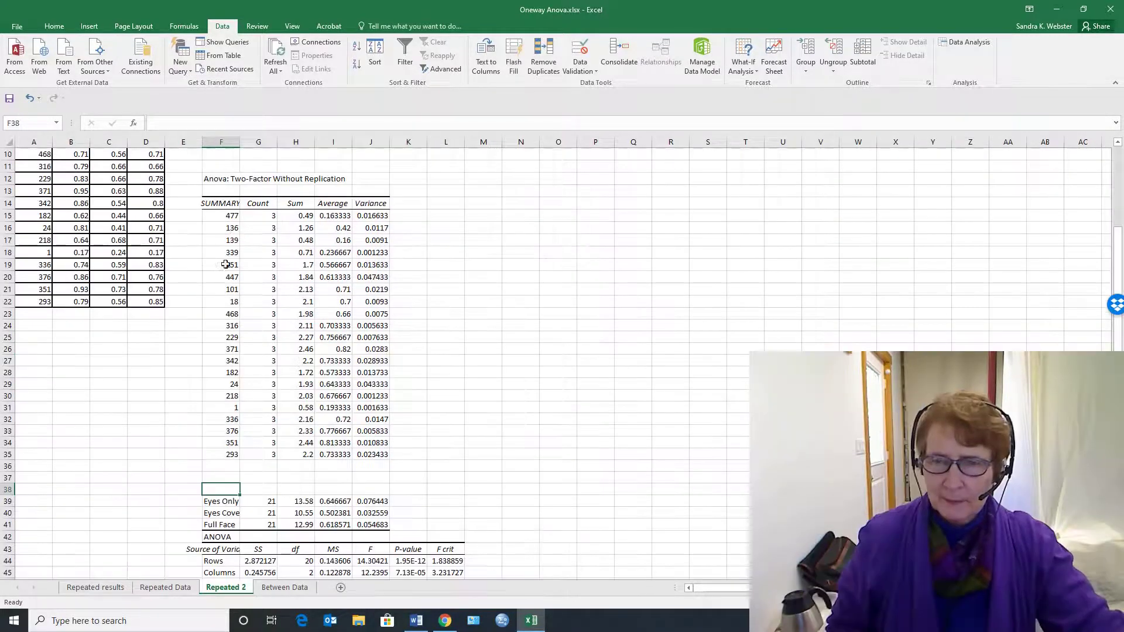
Copy the SUMMARY header row F14:J14 and paste it into row 38.
drag(221, 205, 374, 204)
key(ctrl+c)
click(215, 488)
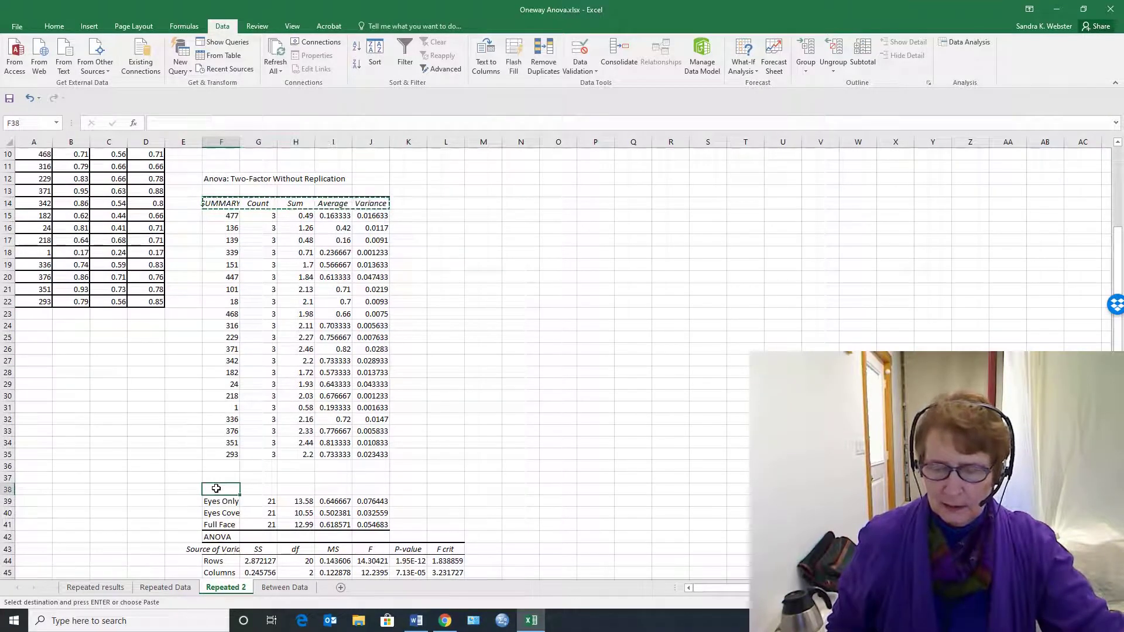
key(ctrl+v)
scroll(422, 436, down, 4)
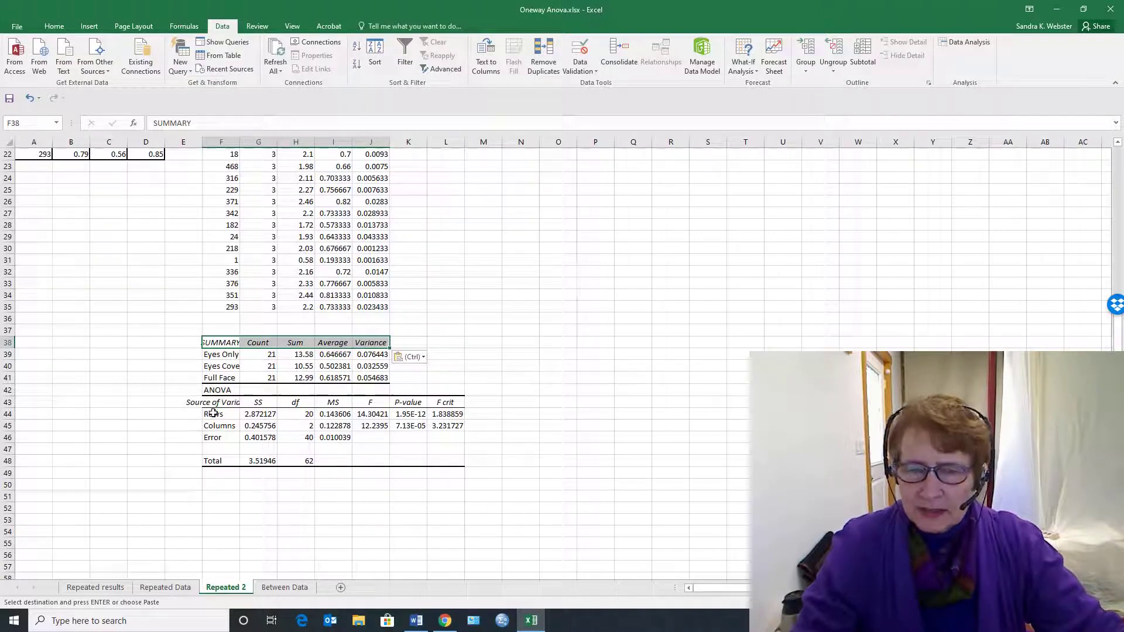
Relabel the ANOVA Rows source in F44 as 'Withing'.
click(213, 413)
scroll(58, 253, up, 6)
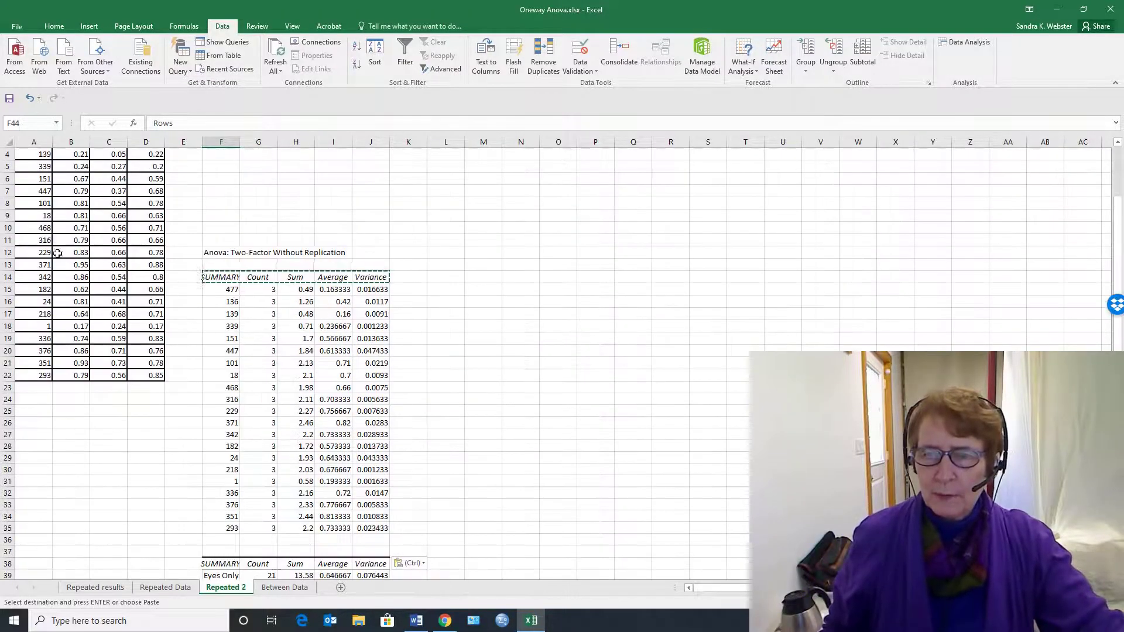
scroll(57, 253, down, 5)
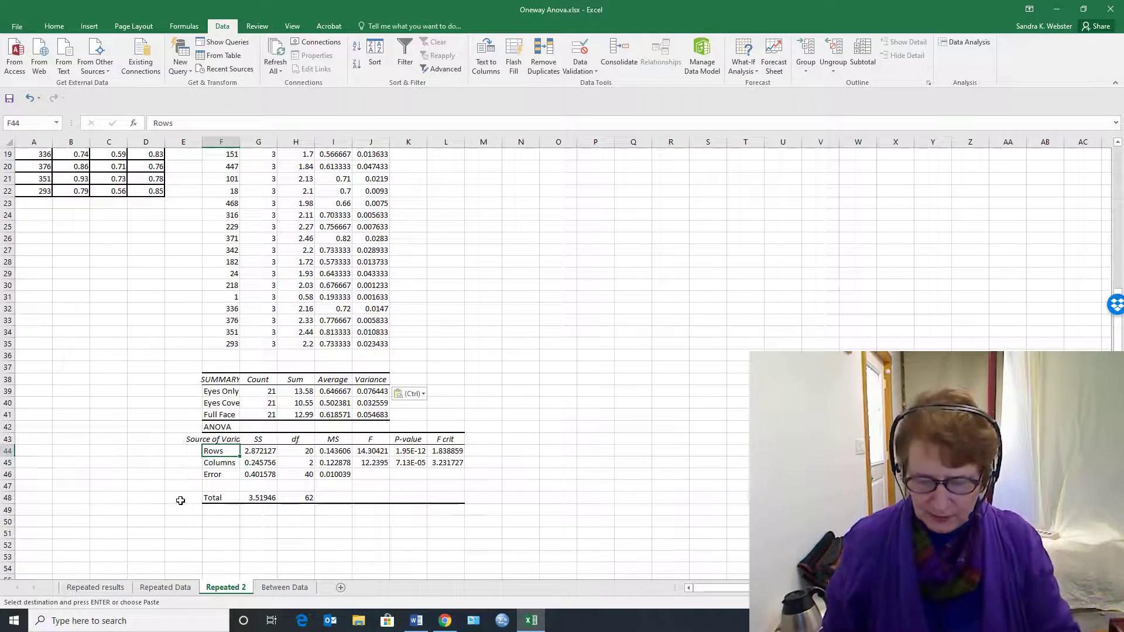
text(Withing)
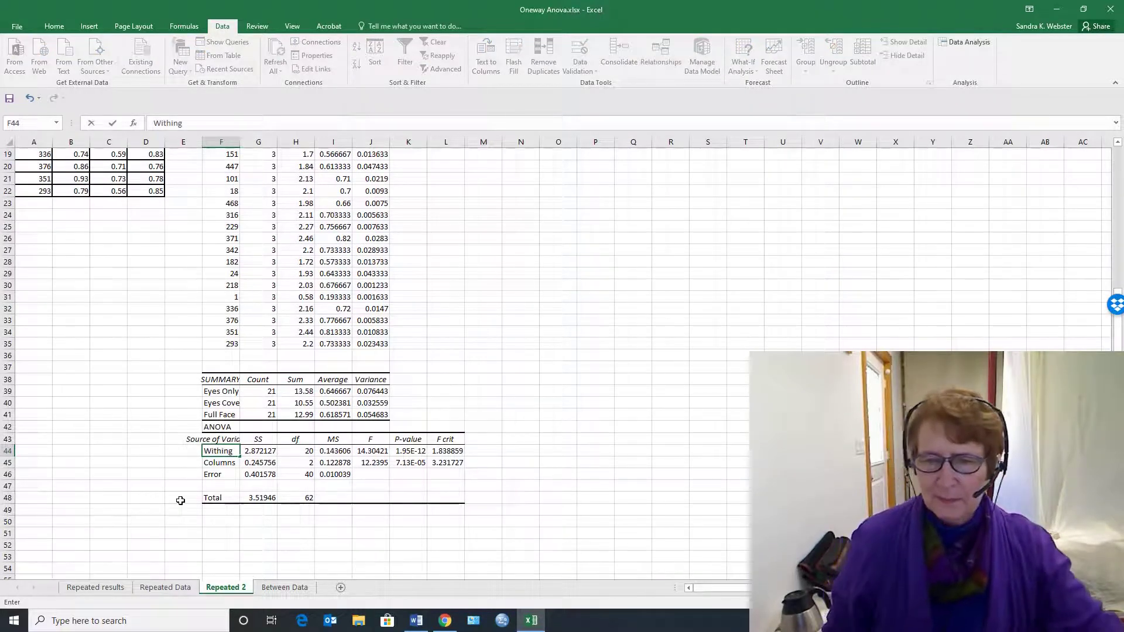
click(392, 451)
click(361, 453)
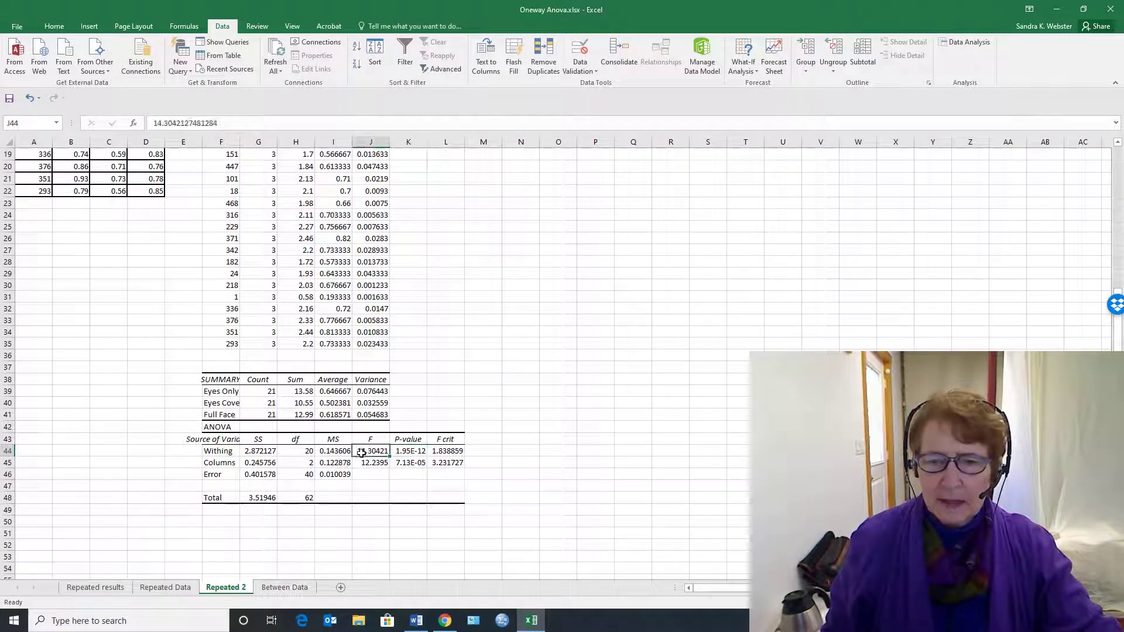
Relabel the Columns source in F45 as 'Treatment' and widen column F to fit.
click(218, 465)
text(T)
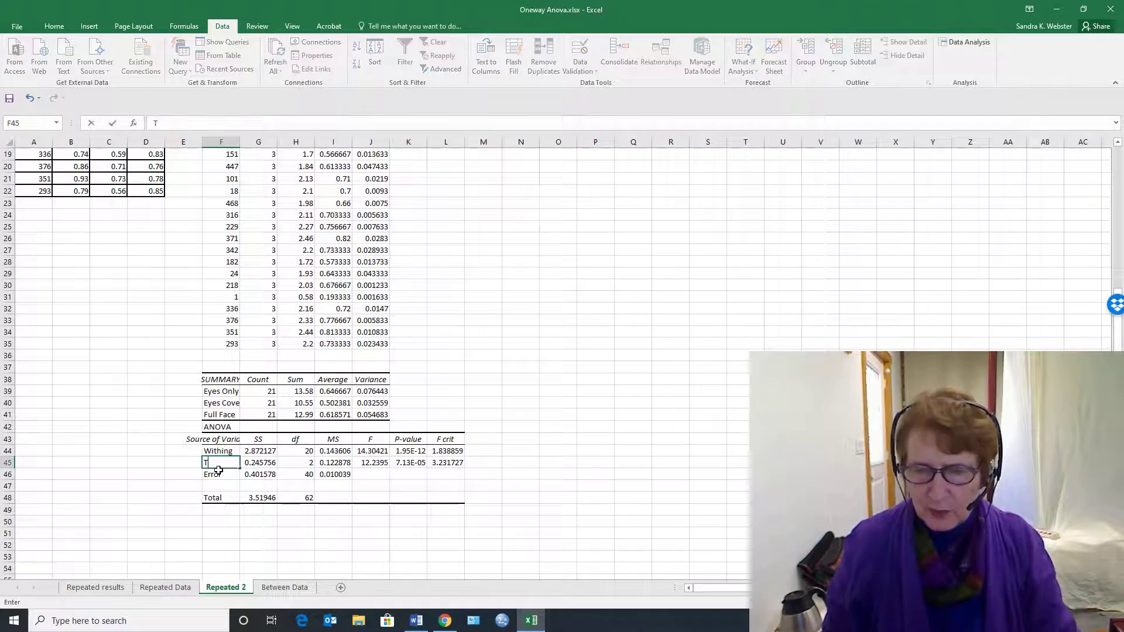
text(reatment)
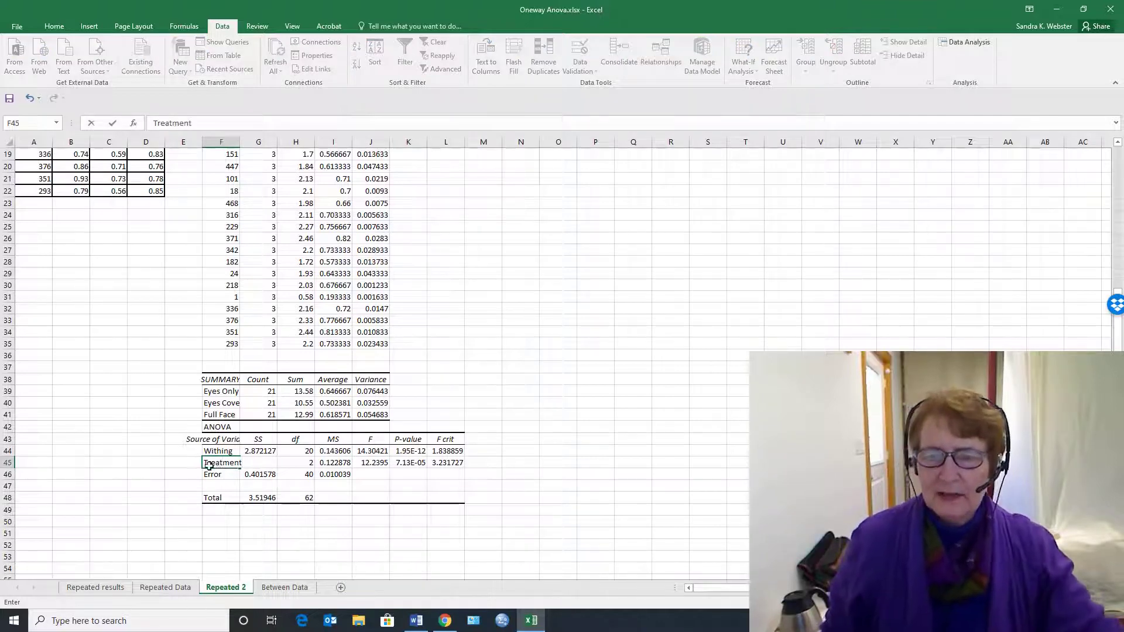
click(223, 485)
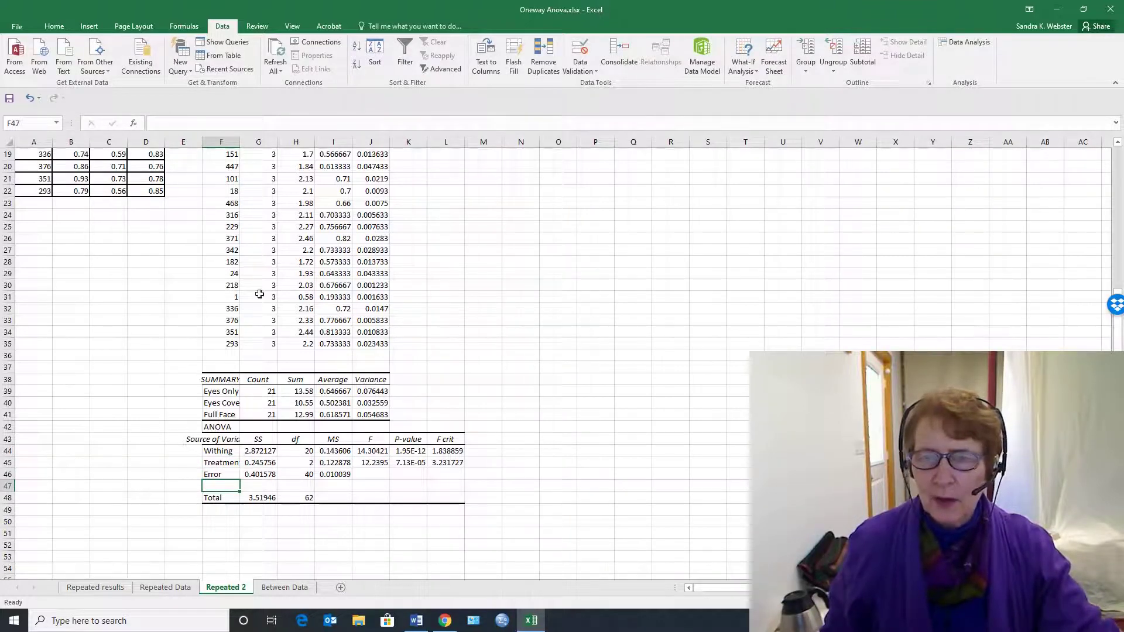
drag(239, 143, 246, 143)
click(302, 463)
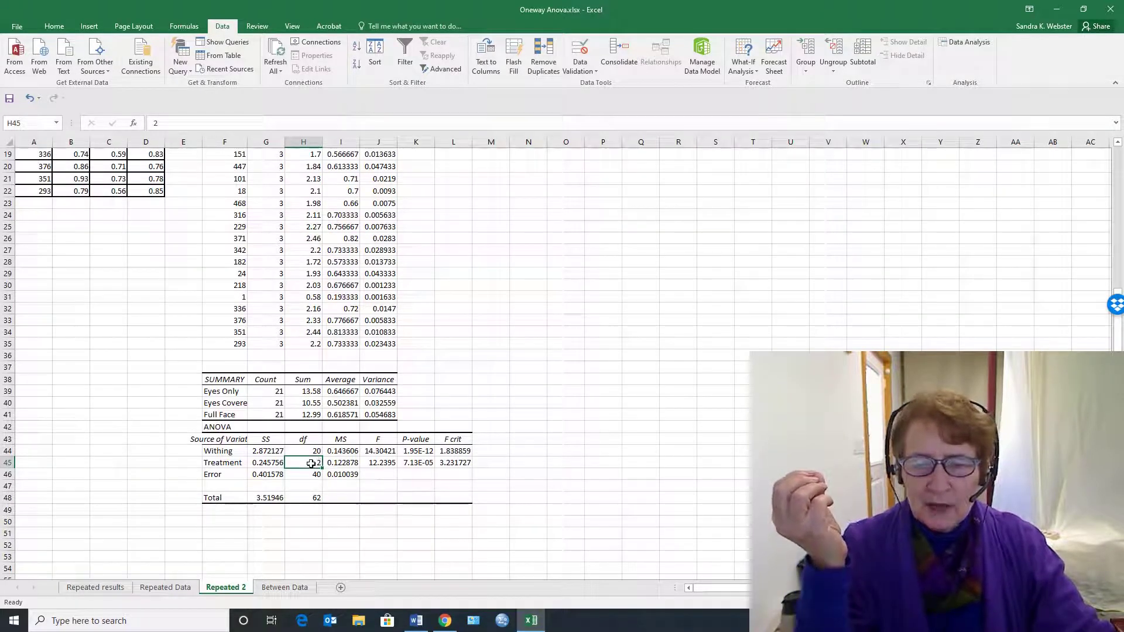
Fill the Treatment and Error df values (2, 40) and the Treatment F 12.2395 yellow.
drag(310, 467, 311, 474)
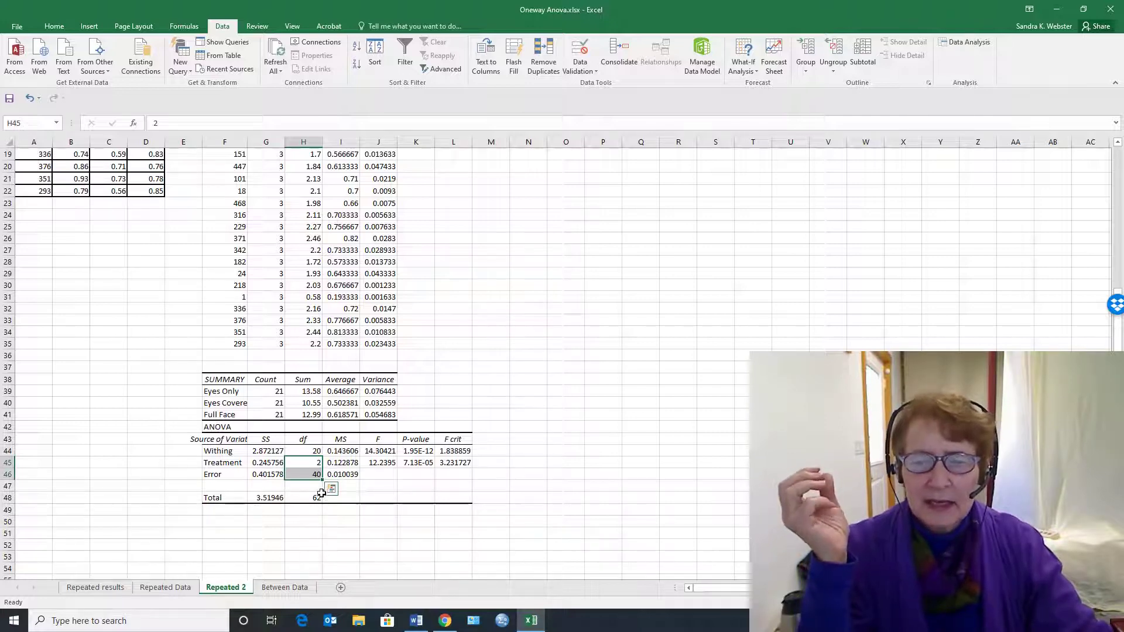
right_click(300, 475)
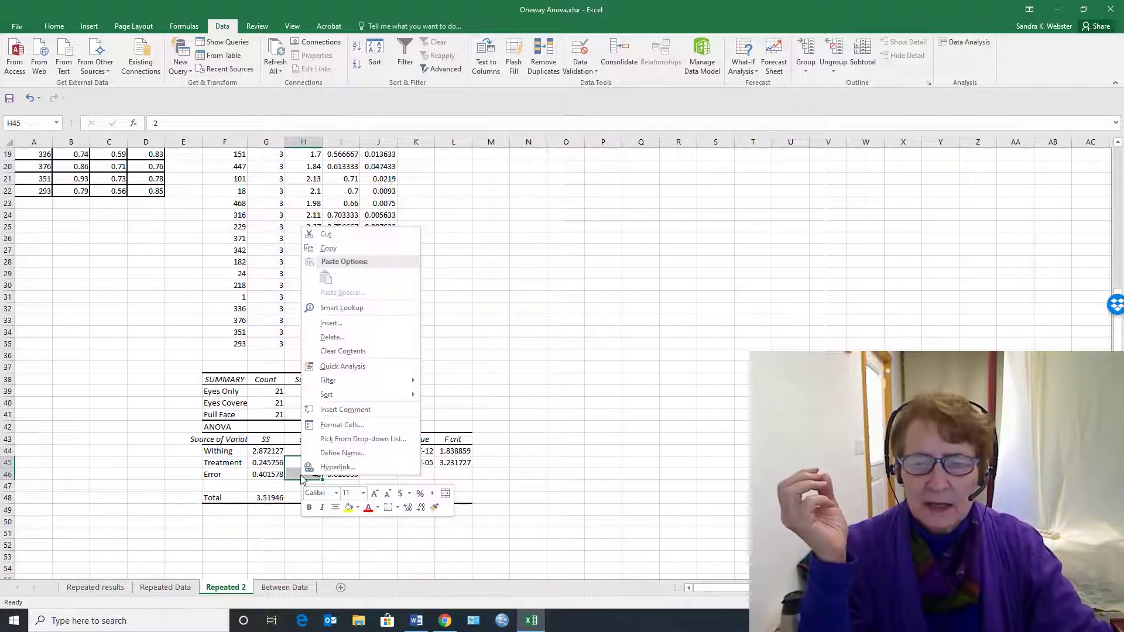
click(348, 508)
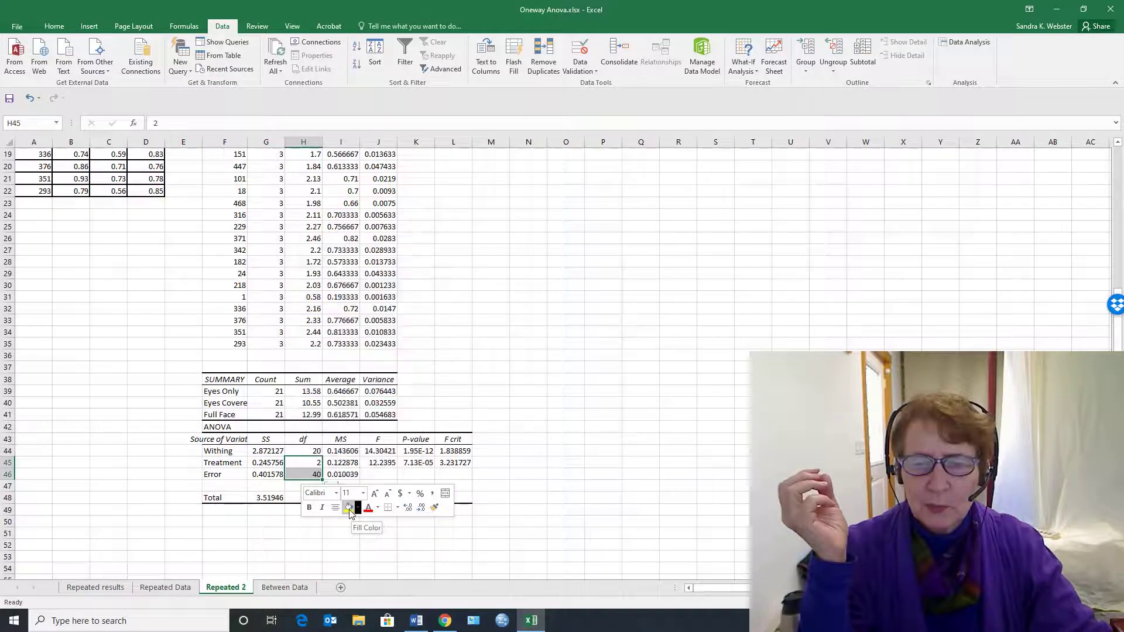
click(386, 467)
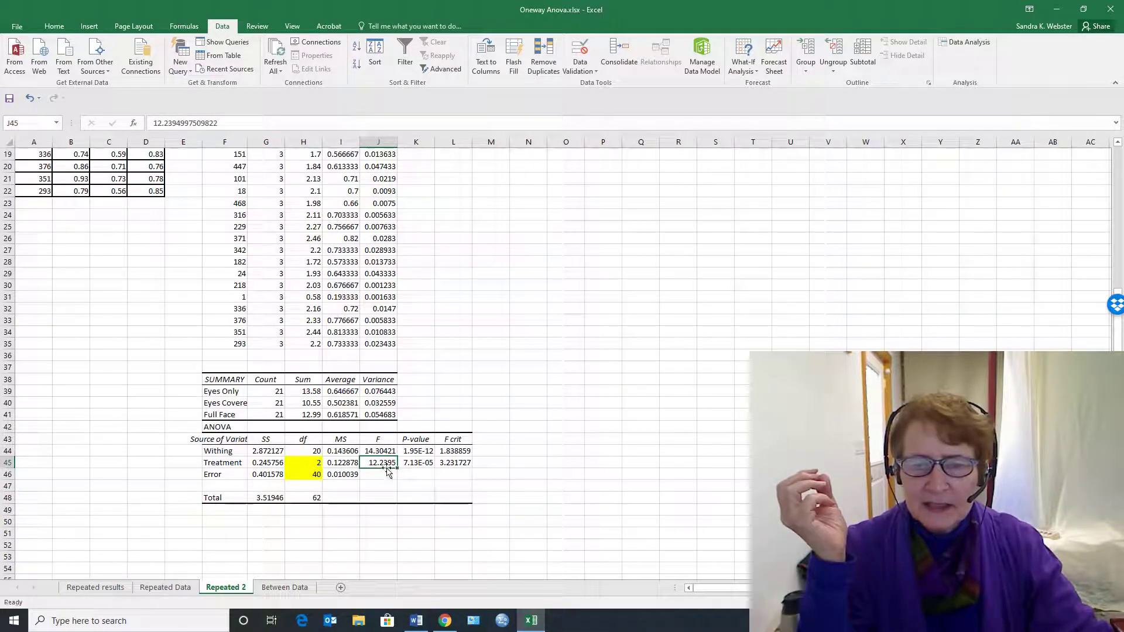
right_click(386, 464)
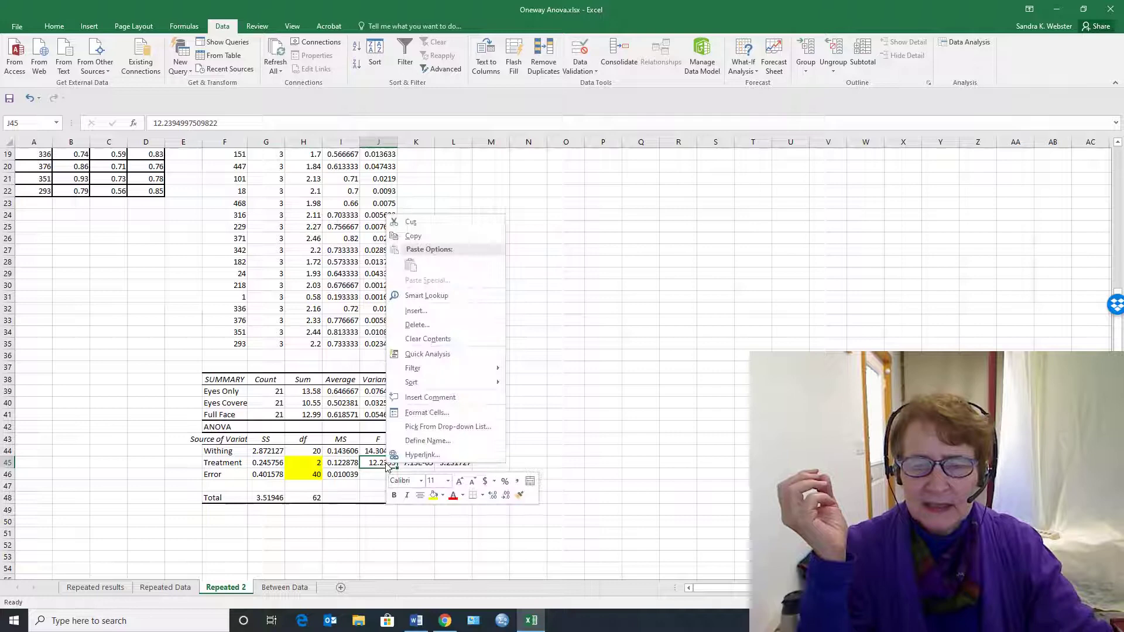
click(434, 494)
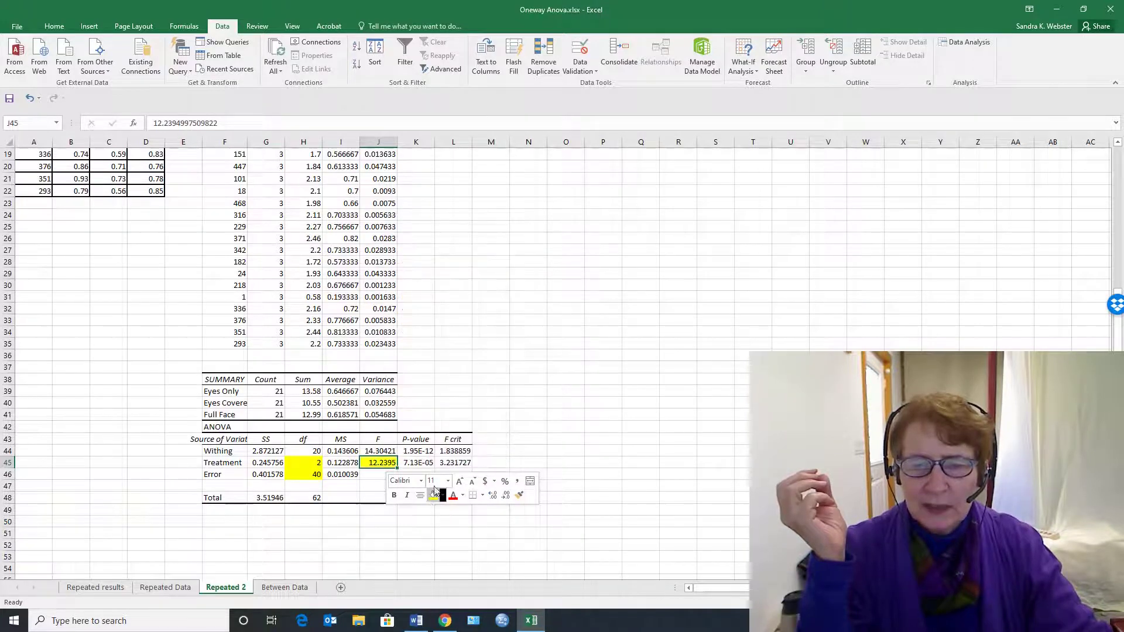
click(426, 464)
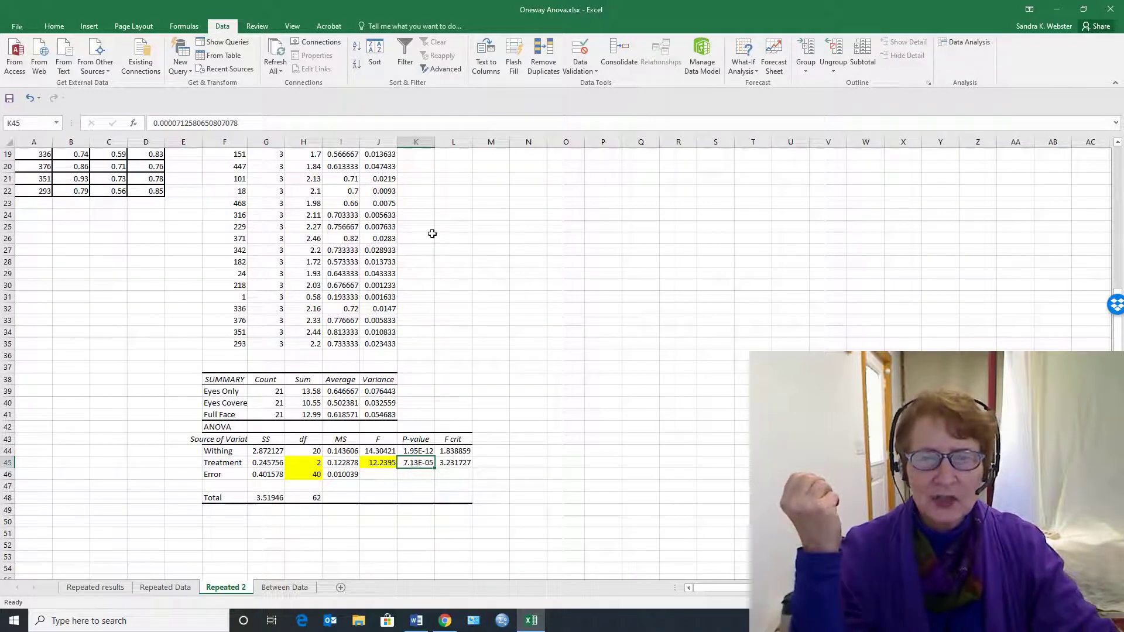
Widen the P-value column and fill the Treatment p-value 7.12581E-05 in K45 yellow.
drag(436, 146, 508, 159)
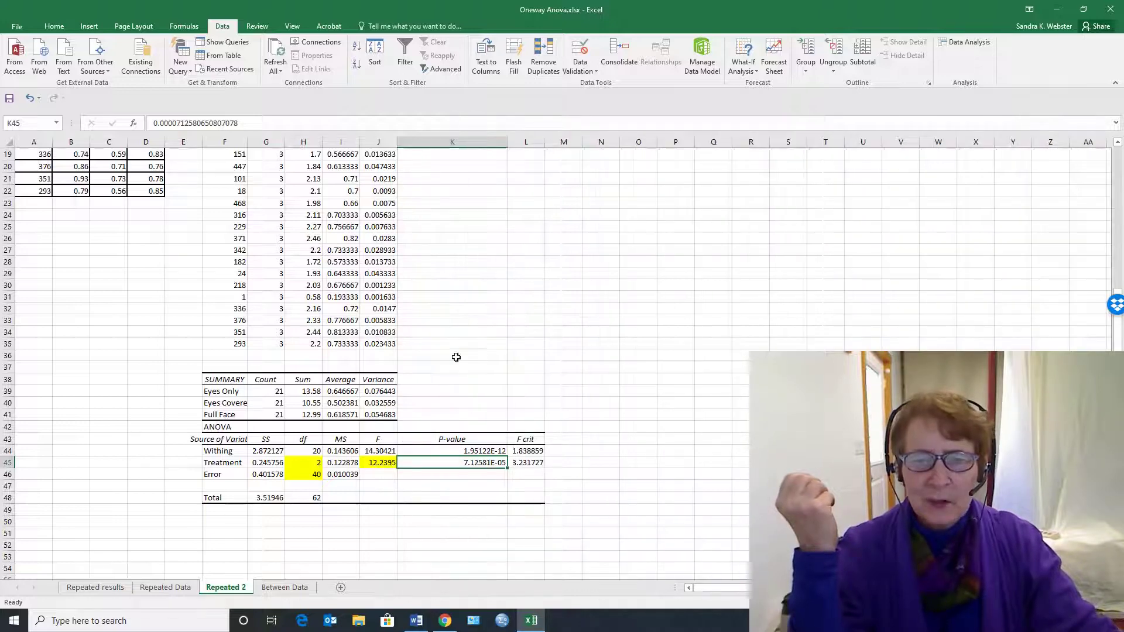
double_click(490, 463)
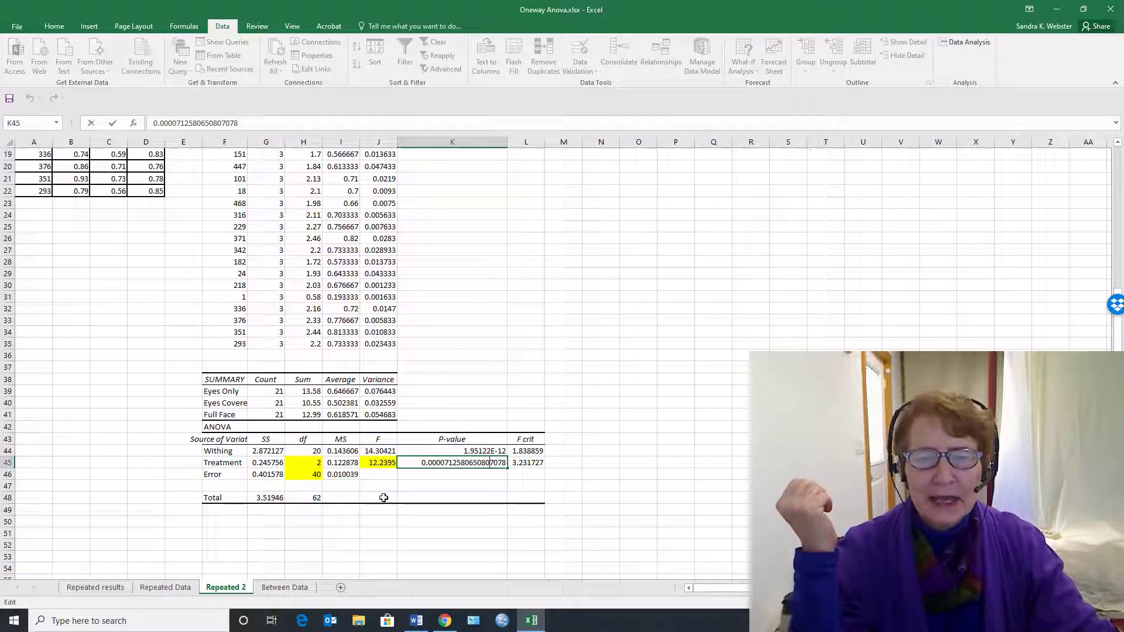
key(Return)
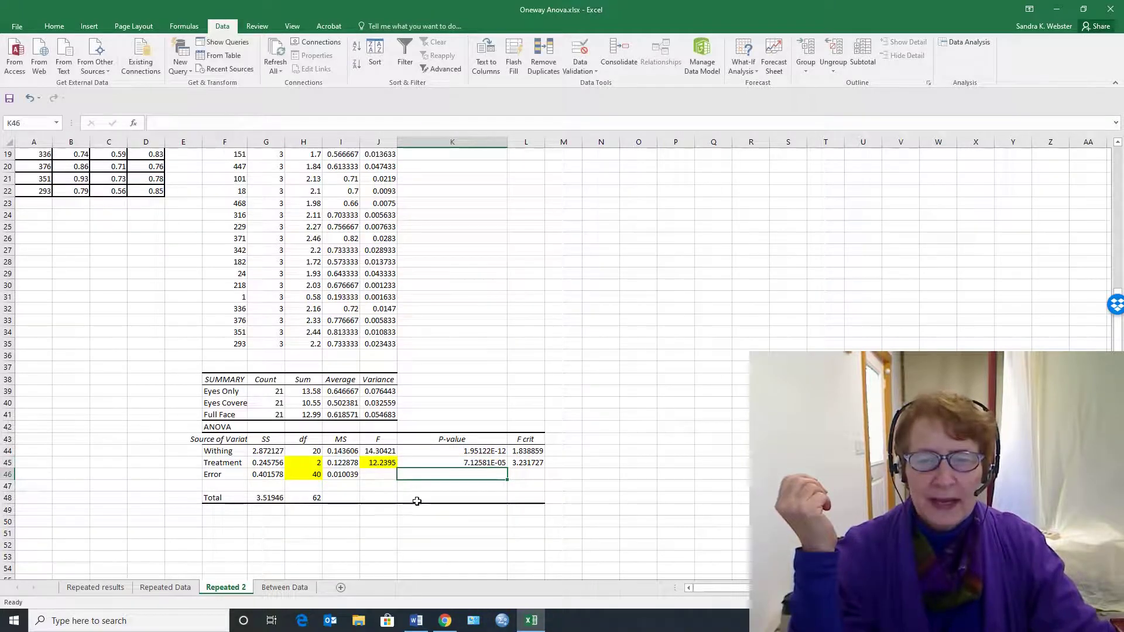
click(457, 463)
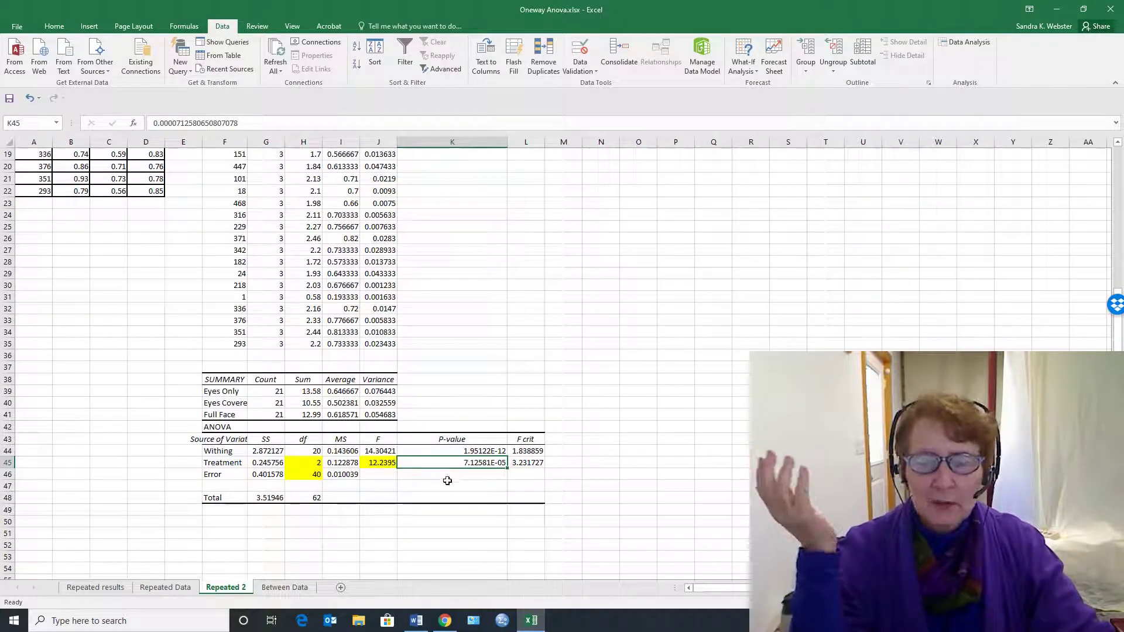
right_click(451, 463)
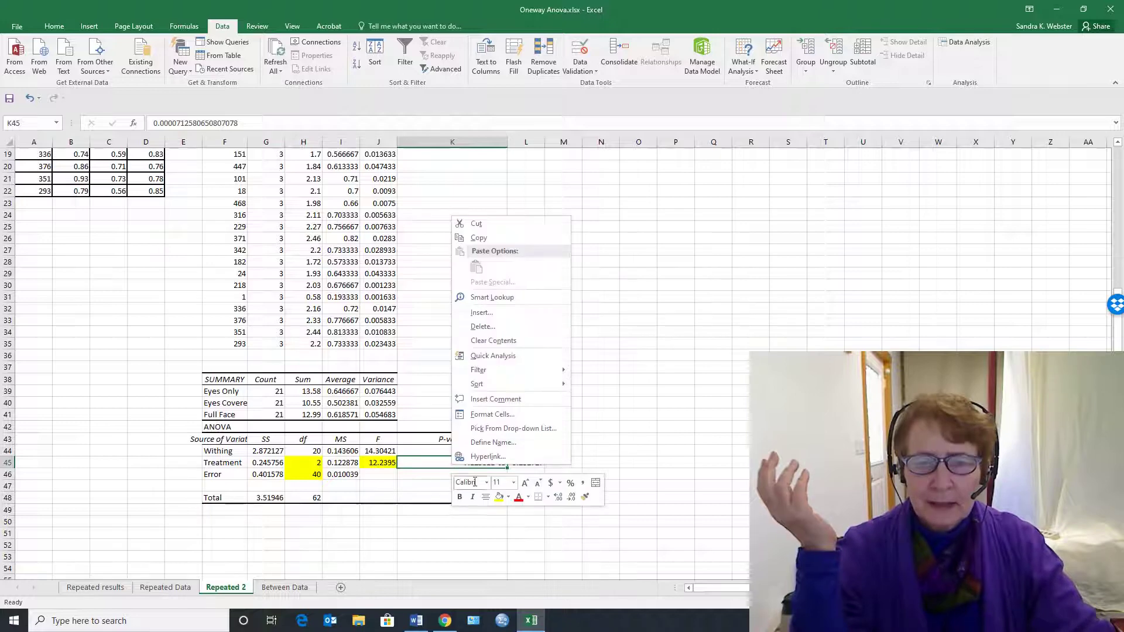
click(499, 496)
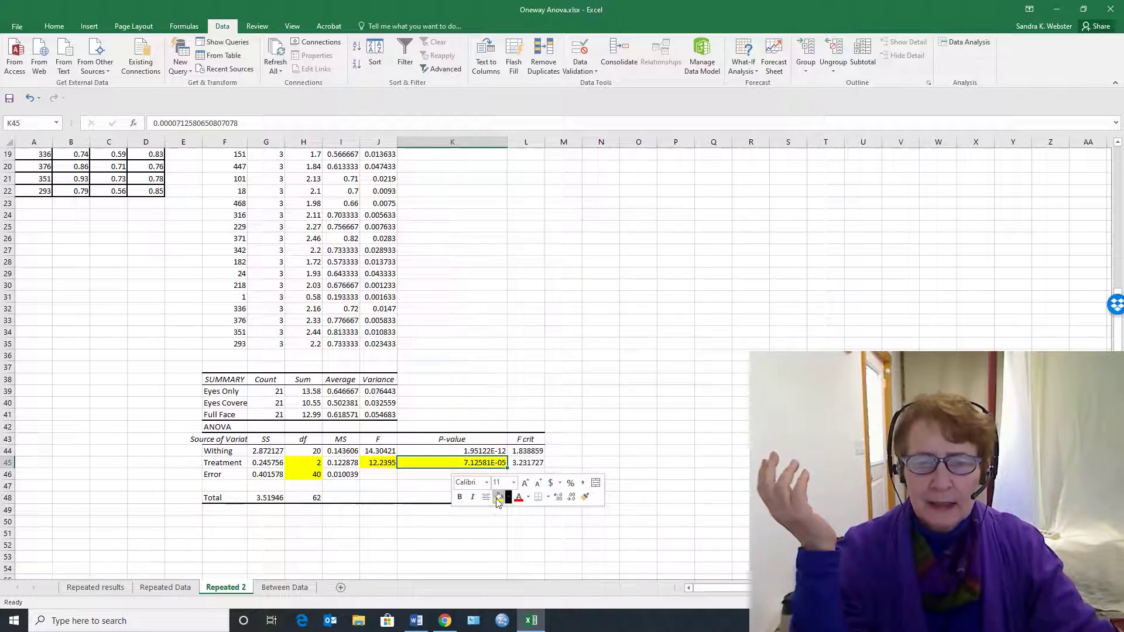
click(338, 392)
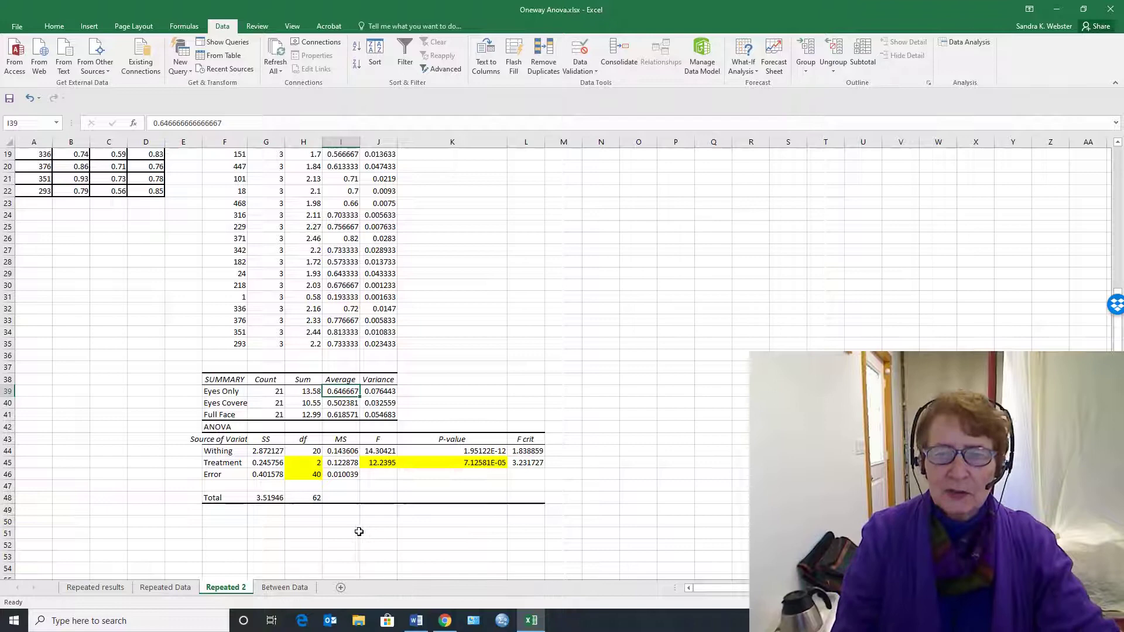
click(974, 46)
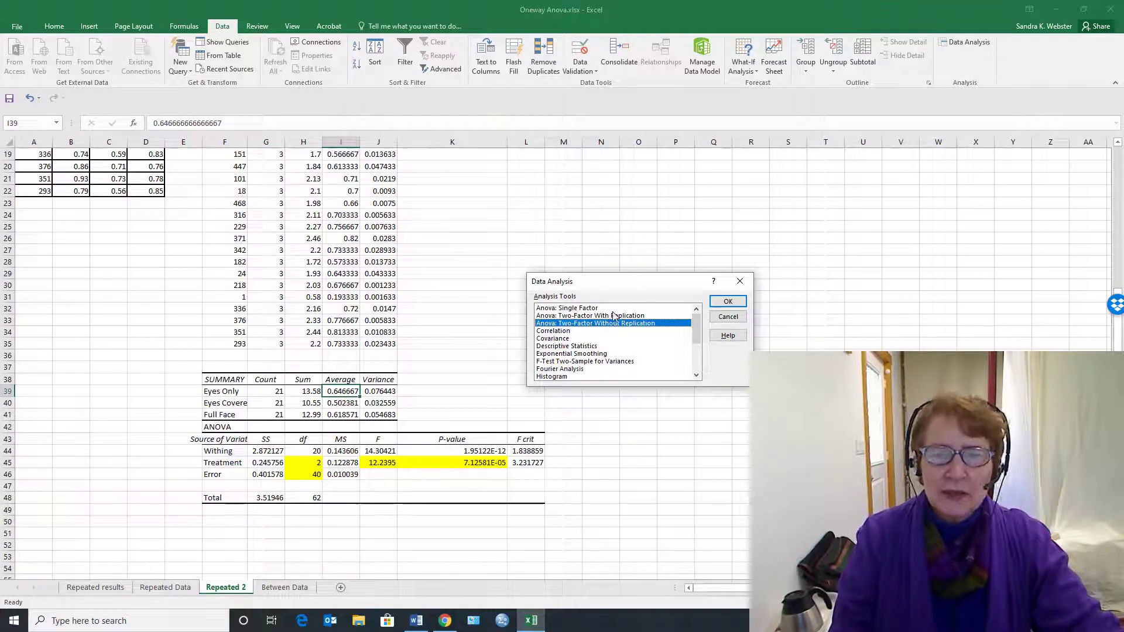
click(592, 309)
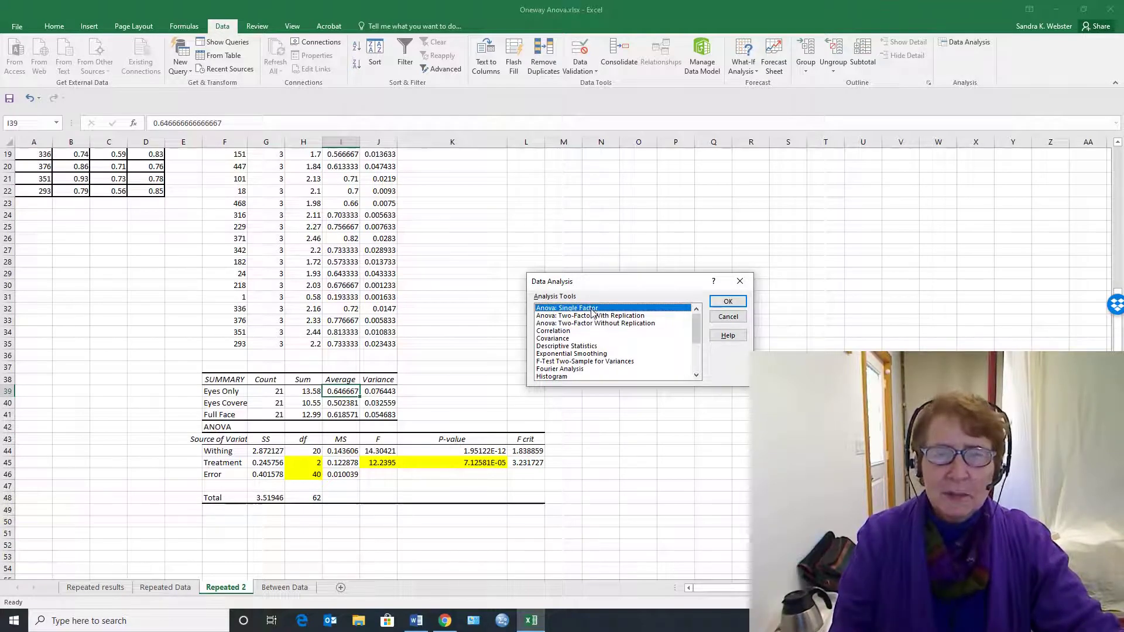
click(566, 324)
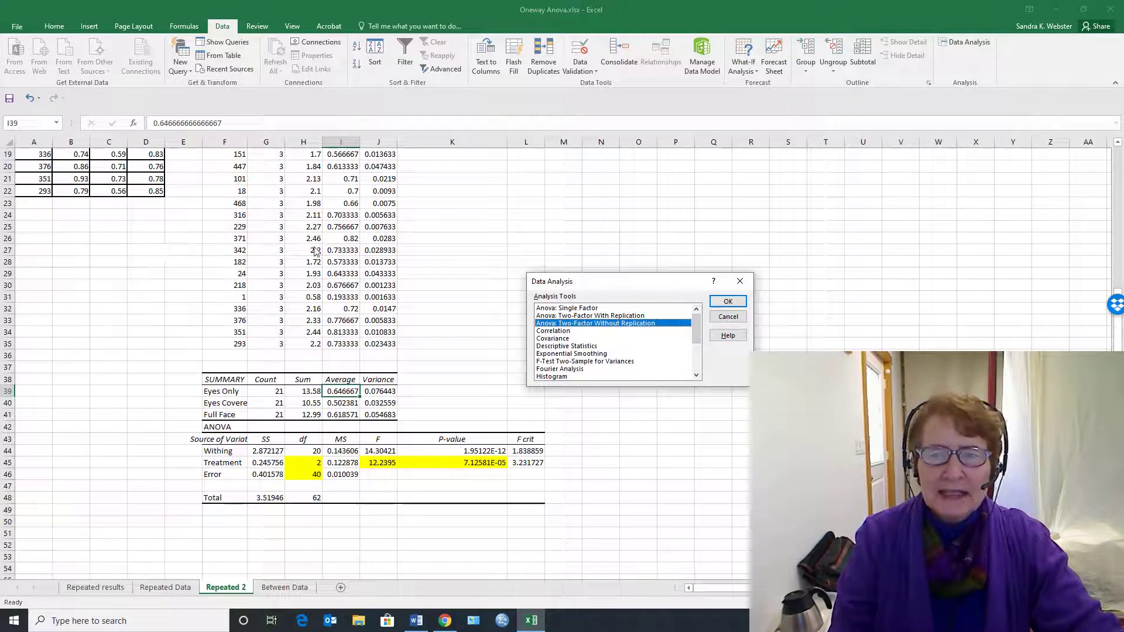
click(740, 281)
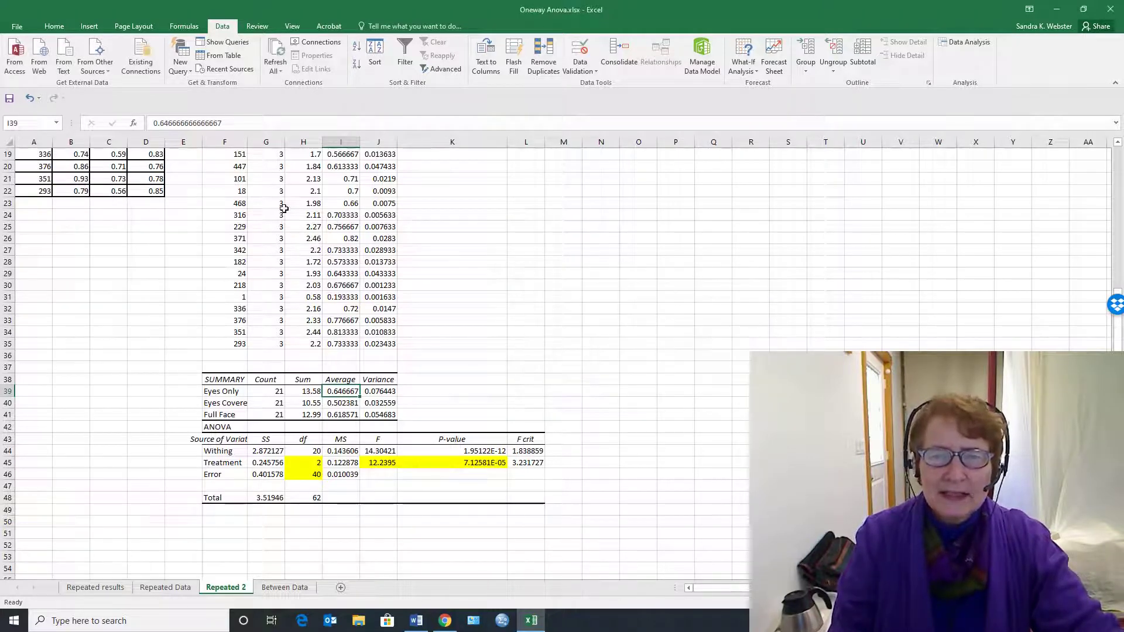
scroll(259, 210, up, 3)
scroll(259, 206, down, 2)
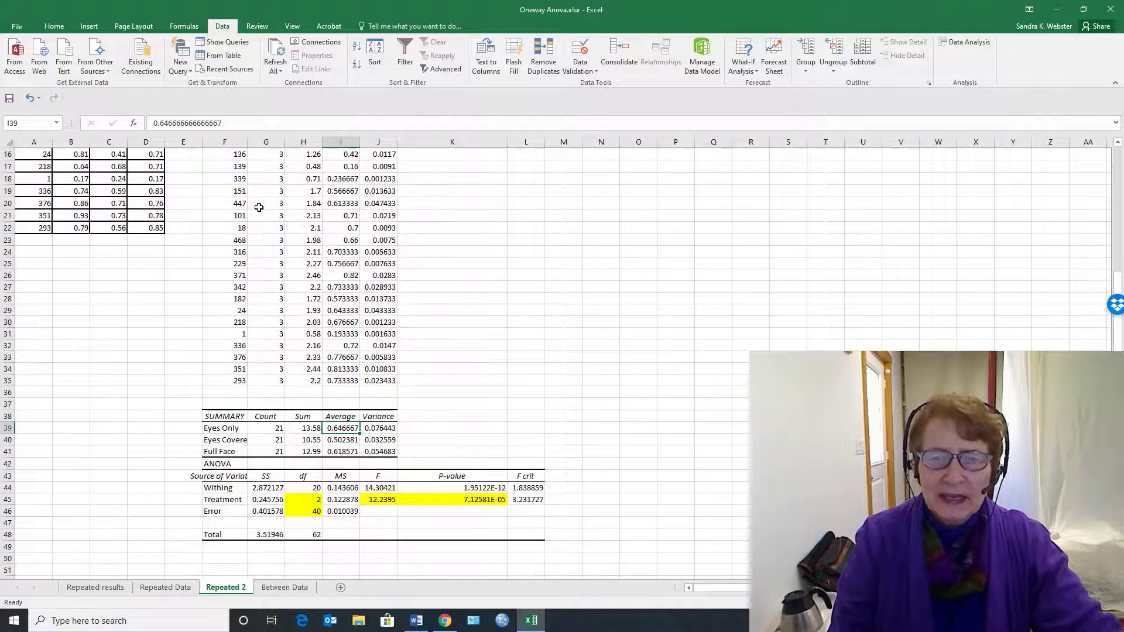